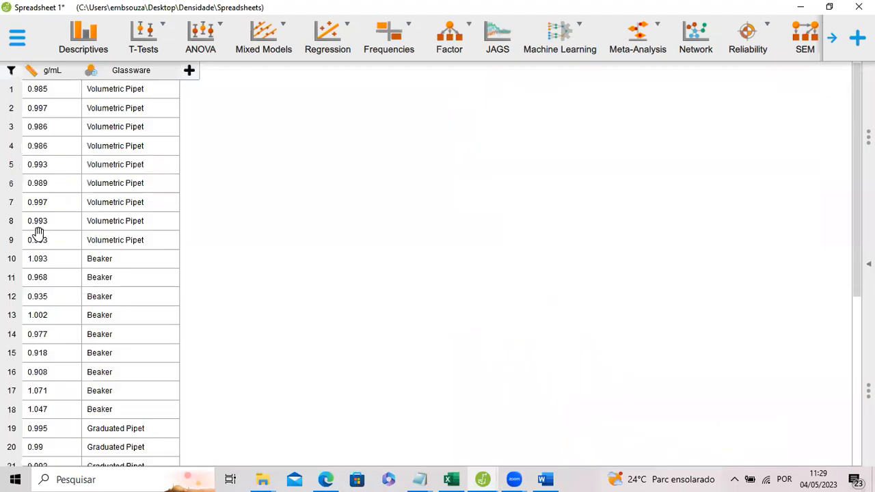
Look through the g/mL and Glassware rows of the Spreadsheet 1 dataset.
scroll(104, 147, "down", 1)
scroll(103, 157, "down", 4)
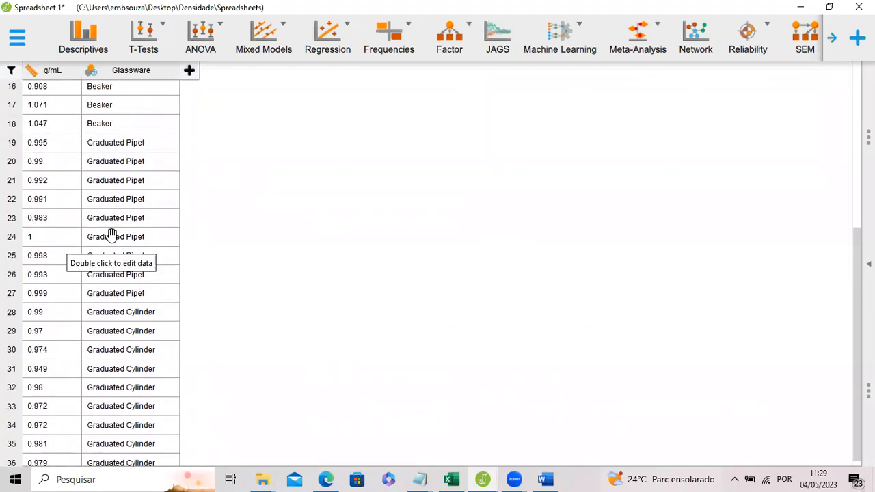
scroll(140, 206, "down", 1)
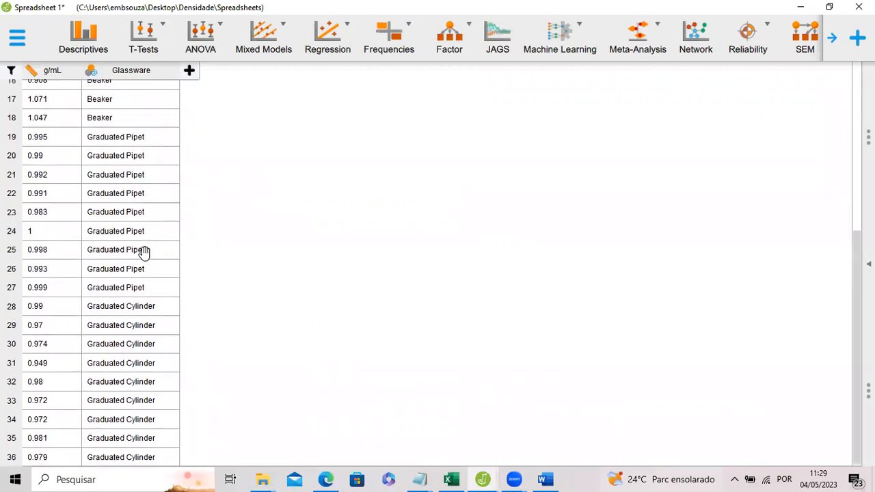
scroll(147, 250, "up", 5)
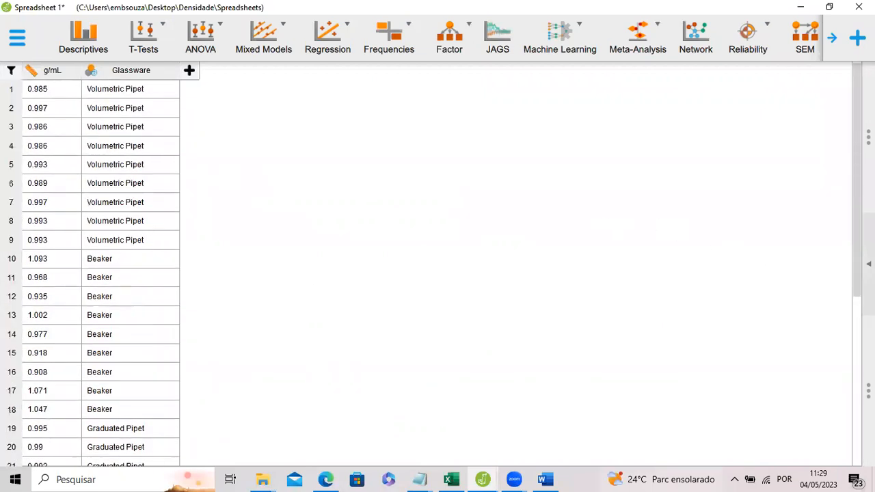
Bring up the analysis results and examine the Descriptive Statistics table and boxplots for each glassware type.
left_click(869, 264)
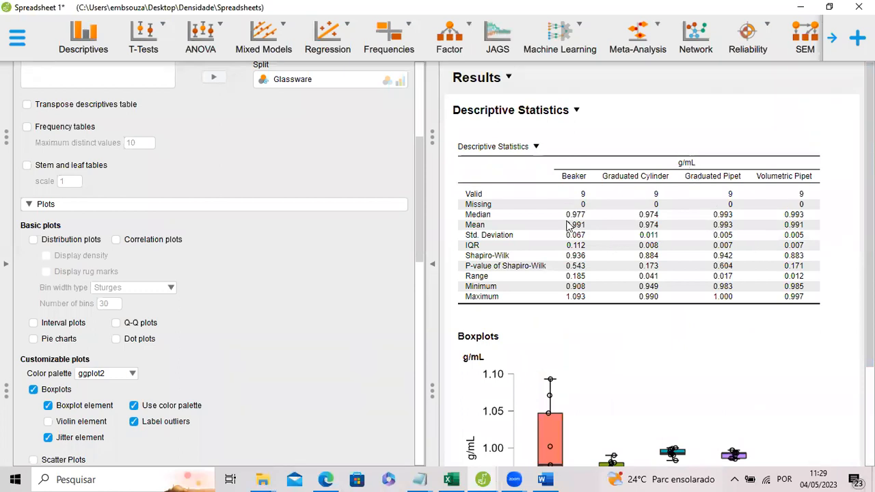
scroll(571, 236, "down", 1)
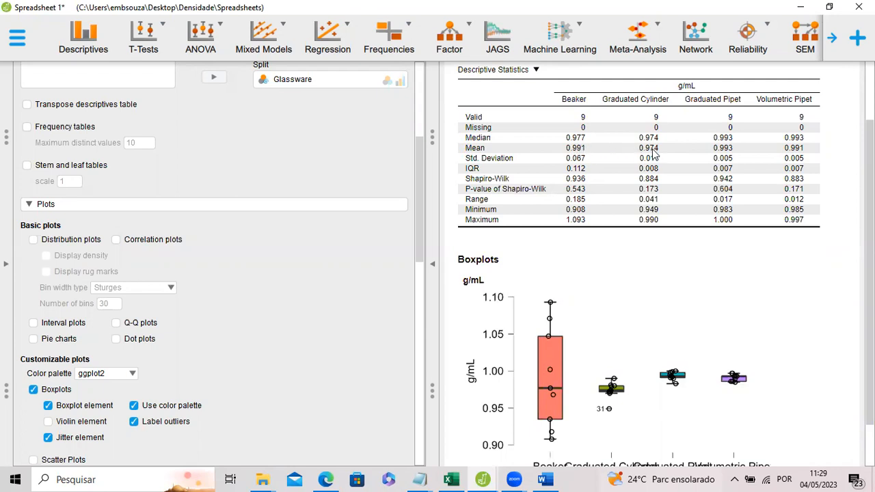
scroll(614, 253, "down", 1)
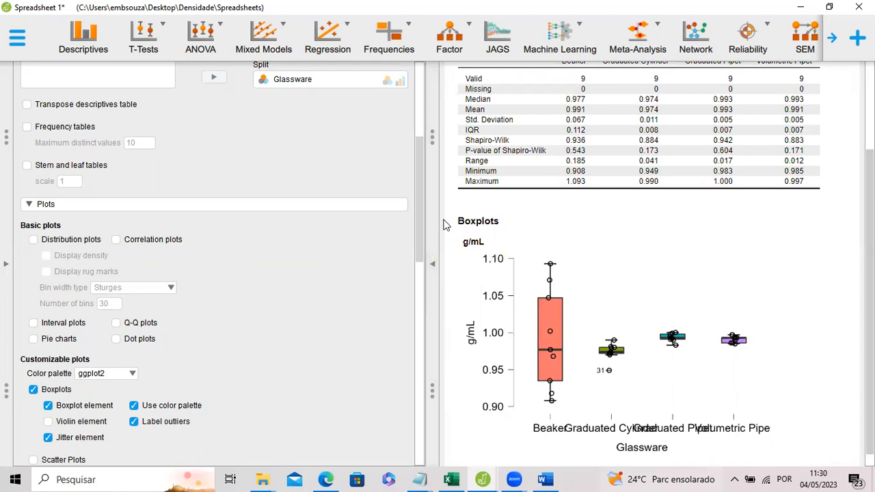
Widen the results area and enlarge the g/mL boxplot to span its full width.
left_click_drag(433, 199, 259, 190)
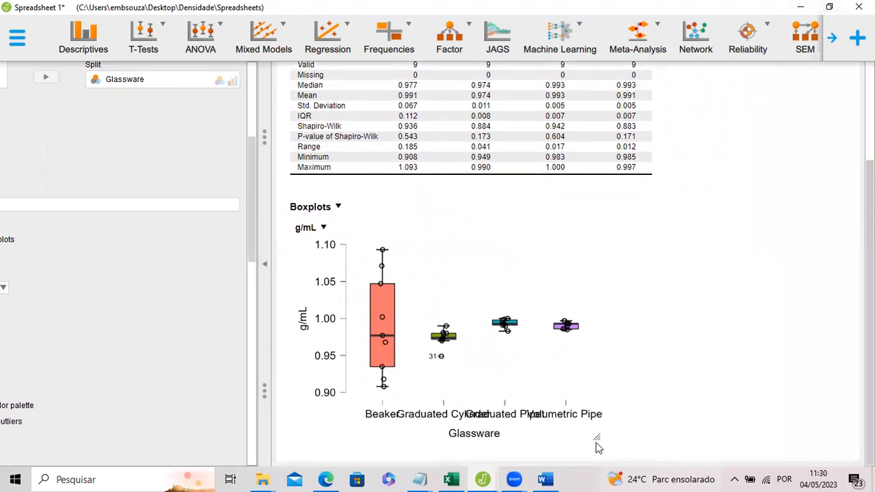
left_click_drag(599, 438, 771, 476)
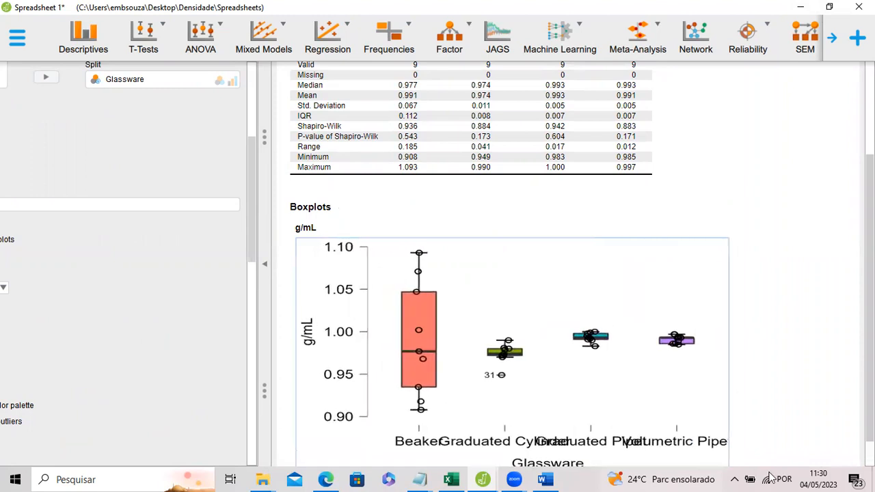
scroll(578, 248, "down", 1)
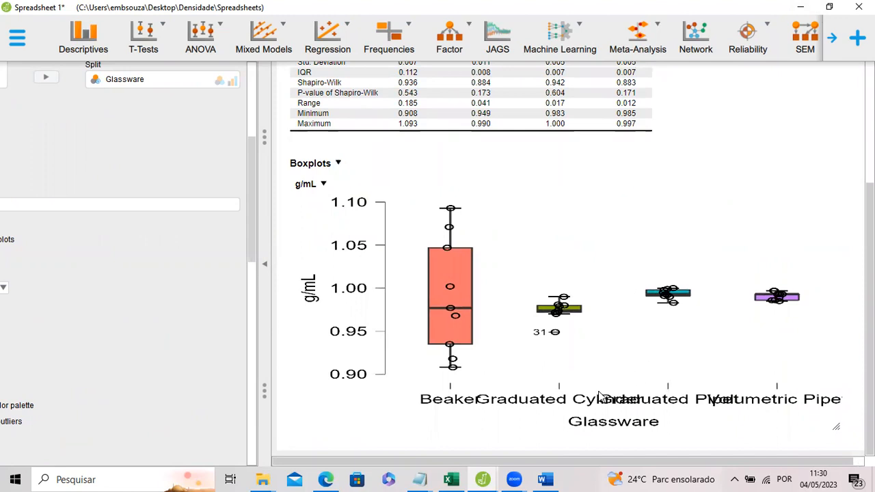
scroll(529, 268, "up", 3)
scroll(523, 265, "down", 3)
scroll(498, 311, "up", 2)
scroll(492, 312, "down", 2)
scroll(457, 309, "up", 2)
scroll(456, 309, "down", 2)
left_click_drag(838, 430, 858, 443)
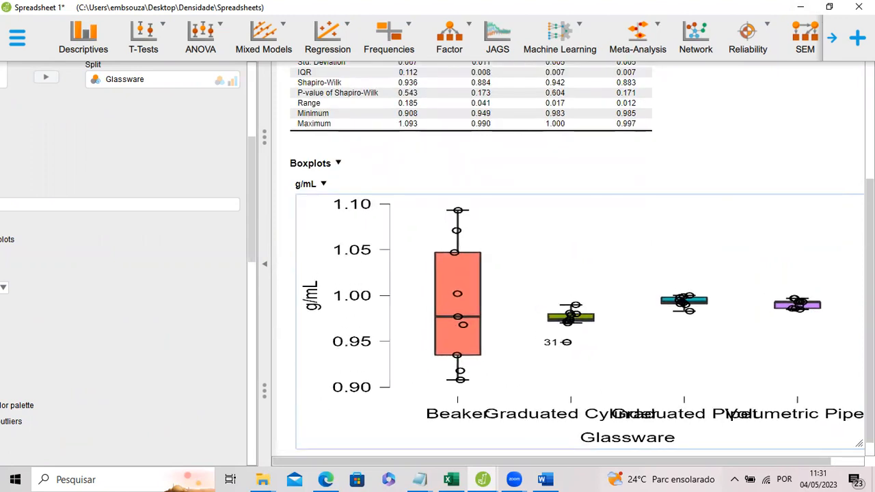
scroll(490, 319, "up", 2)
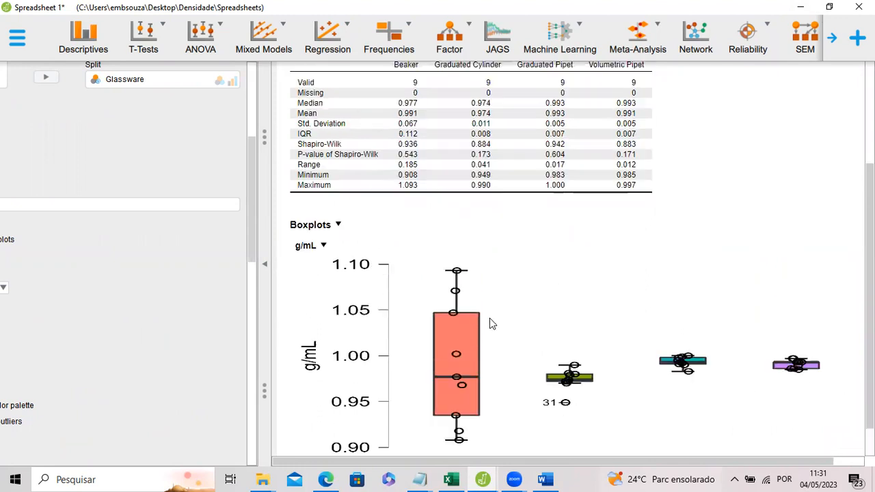
scroll(489, 319, "down", 1)
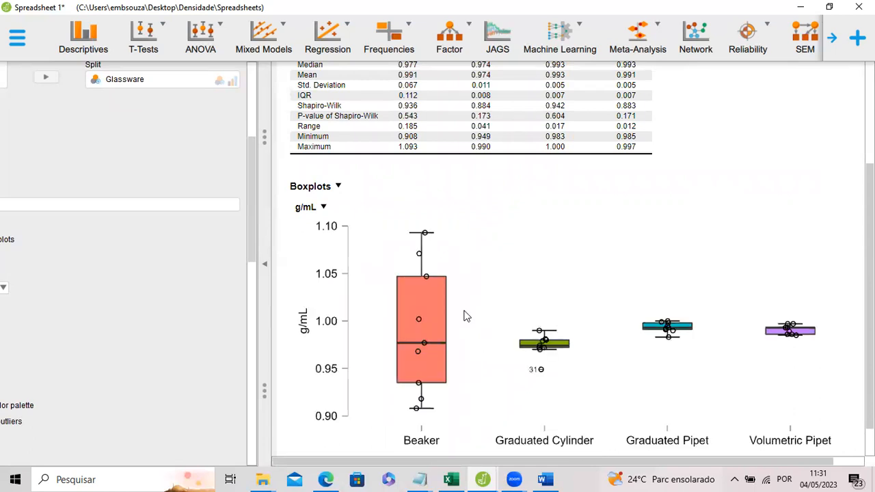
scroll(467, 316, "down", 1)
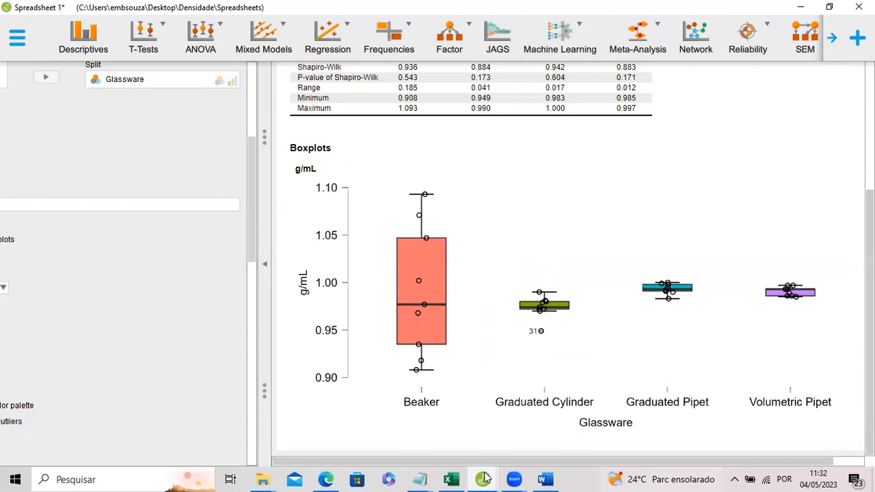
Switch to the Spreadsheet 2 window and look through its g/mL and Glassware rows.
mouse_move(484, 472)
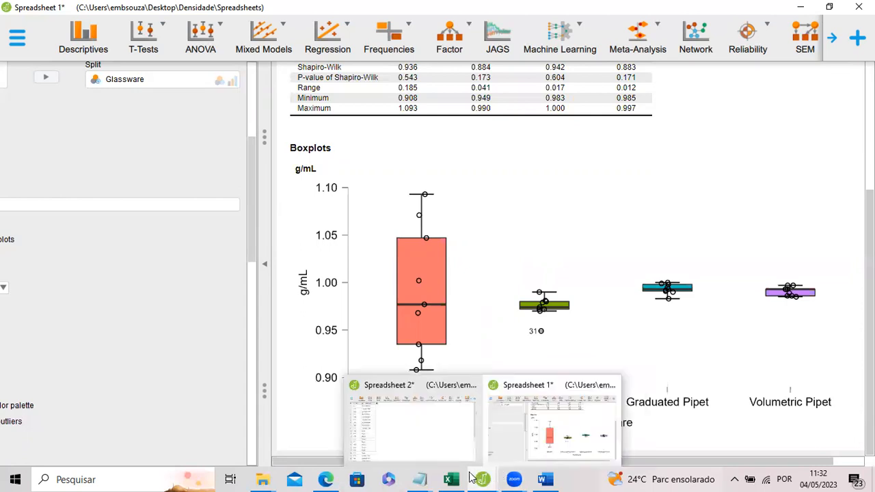
left_click(431, 441)
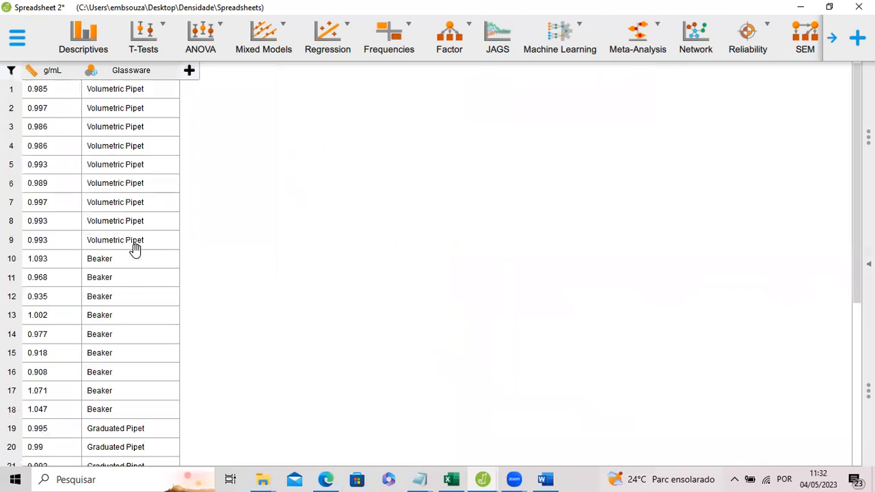
scroll(130, 248, "down", 1)
scroll(130, 249, "down", 4)
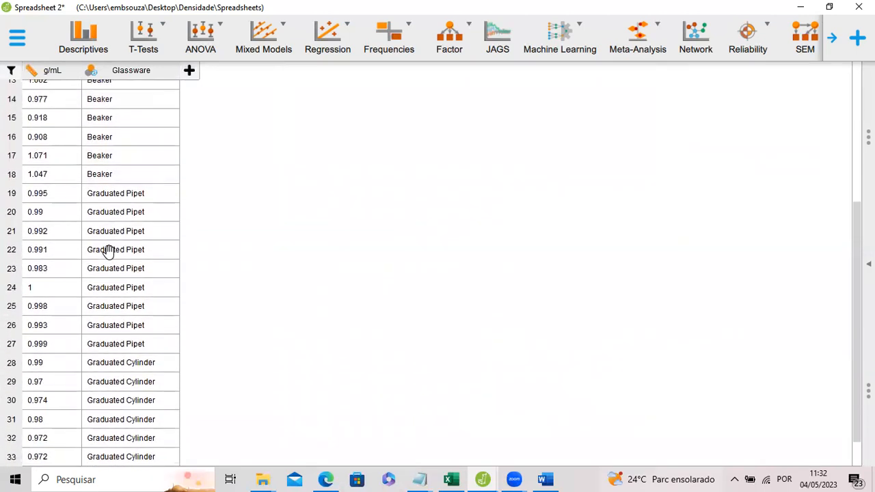
scroll(111, 256, "up", 4)
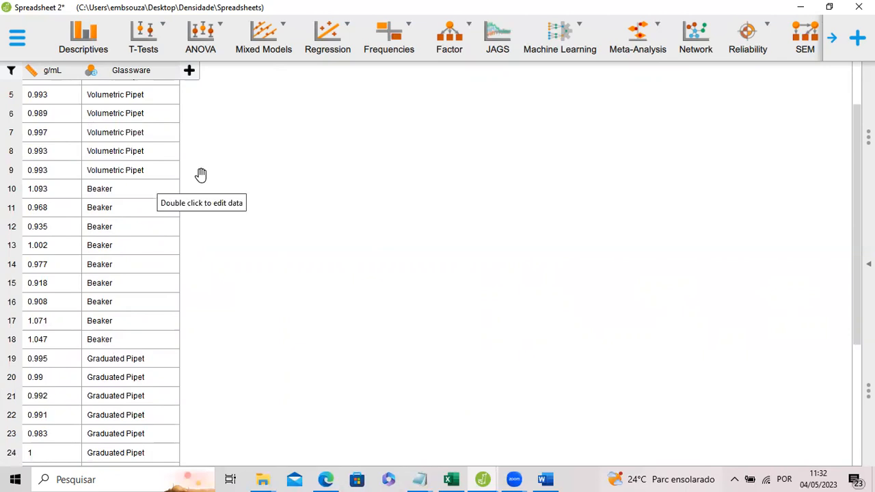
Create a Descriptive Statistics analysis with g/mL as the variable, split by Glassware.
left_click(99, 41)
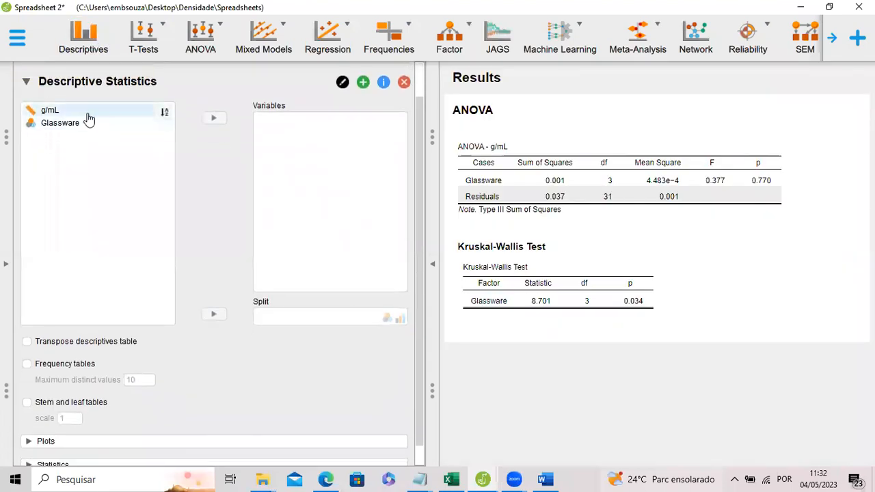
left_click(88, 112)
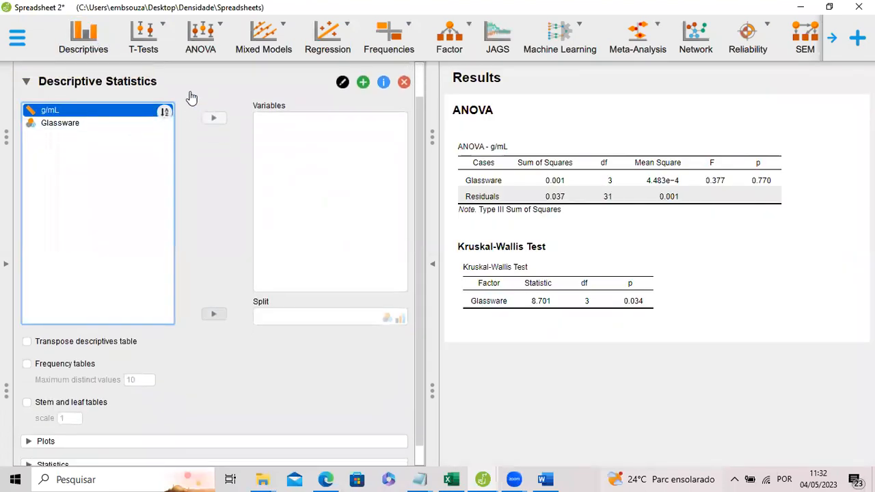
left_click(214, 121)
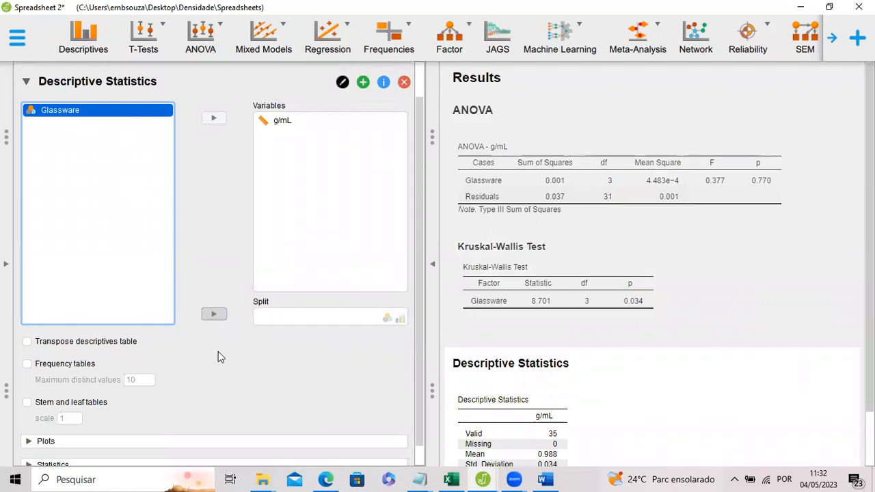
left_click(214, 315)
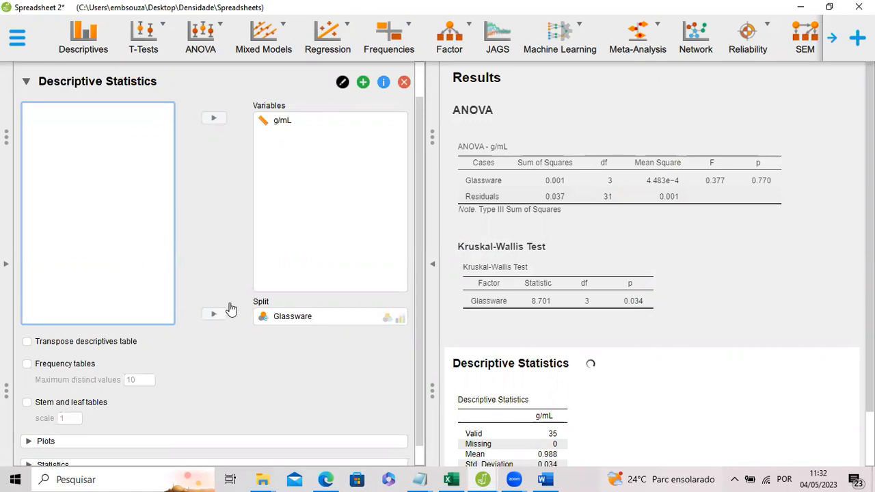
Enable boxplots with boxplot and jitter elements, labelled outliers and the color palette, using the ggplot2 palette.
scroll(199, 219, "down", 1)
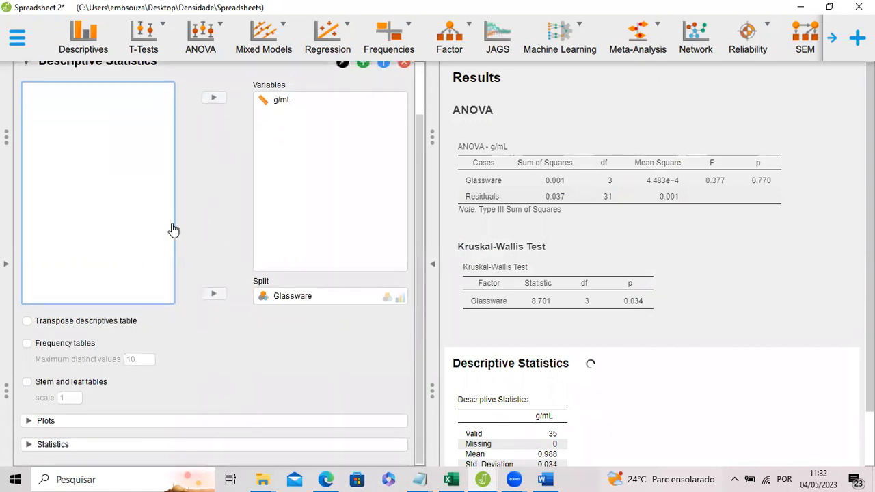
left_click(59, 422)
scroll(82, 321, "down", 2)
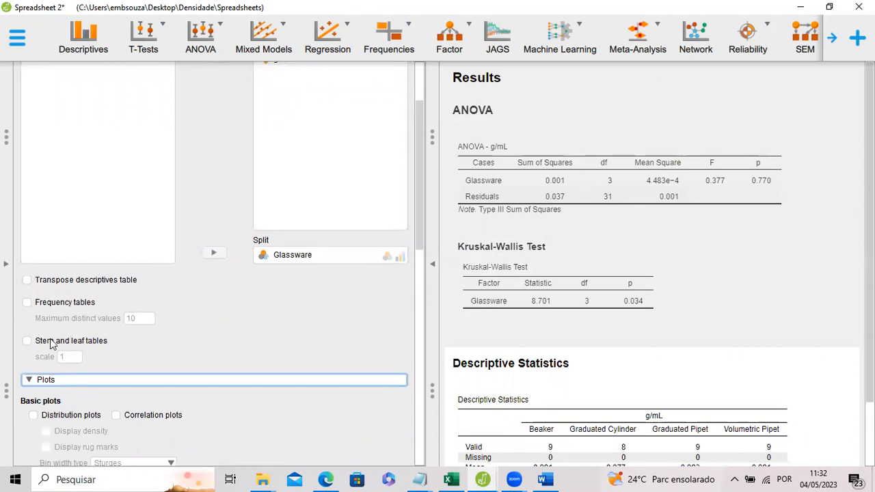
scroll(53, 451, "down", 5)
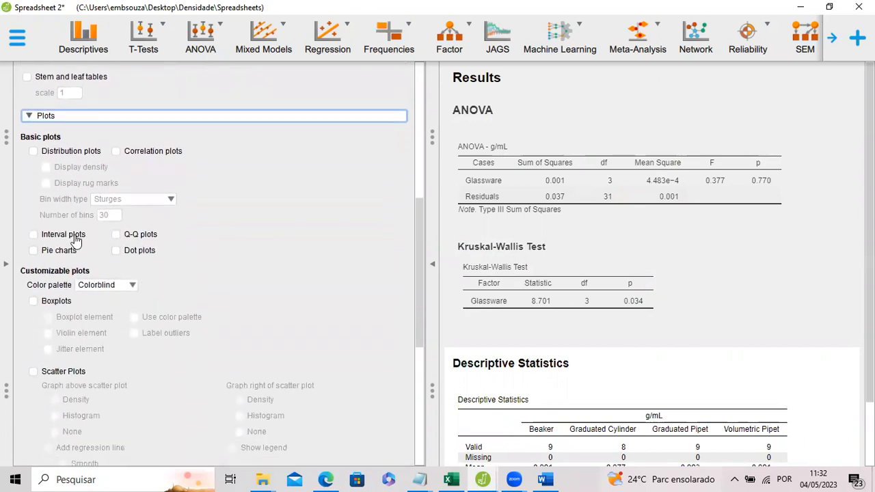
left_click(33, 301)
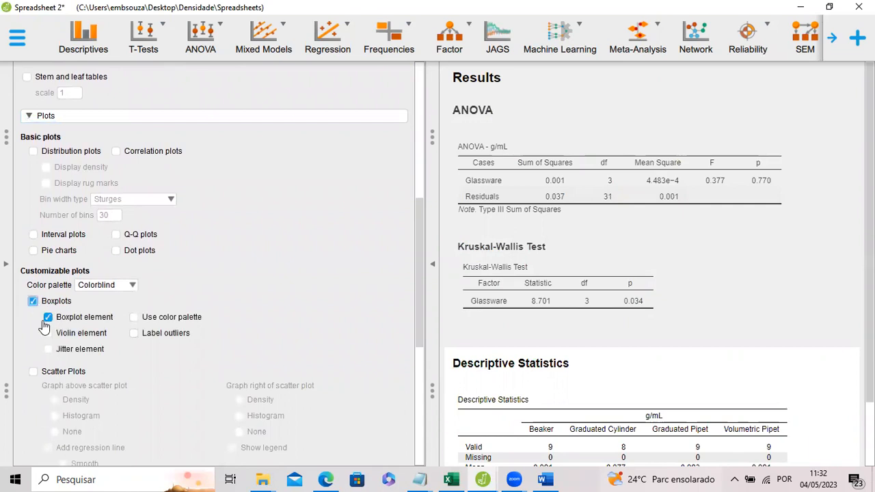
left_click(48, 348)
left_click(133, 333)
left_click(130, 285)
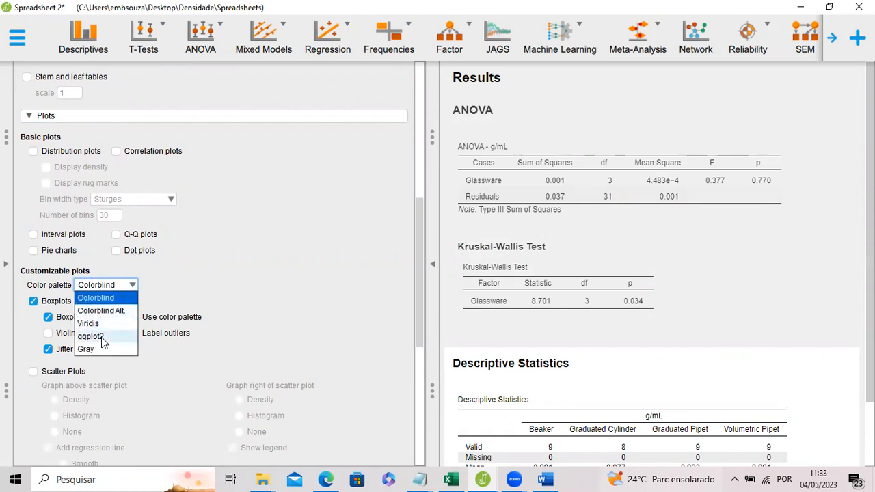
left_click(103, 338)
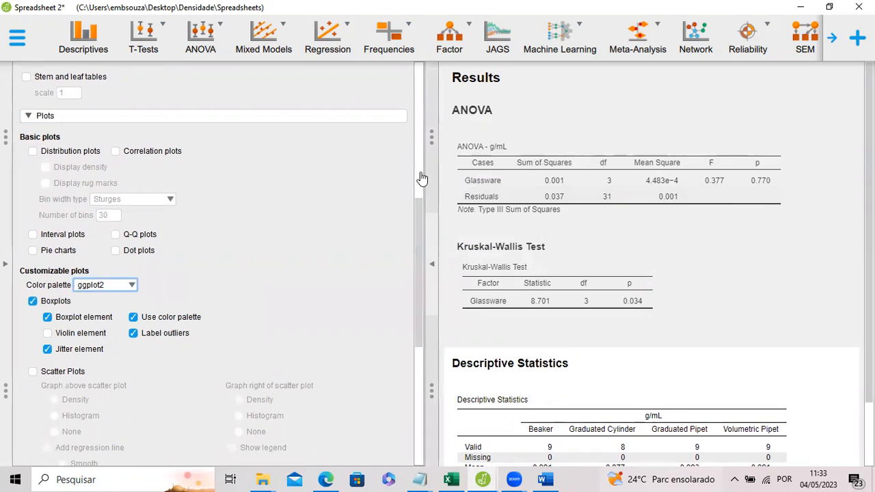
Widen the results area and examine the ANOVA, Kruskal-Wallis and Descriptive Statistics tables.
left_click_drag(424, 171, 389, 170)
scroll(547, 249, "down", 1)
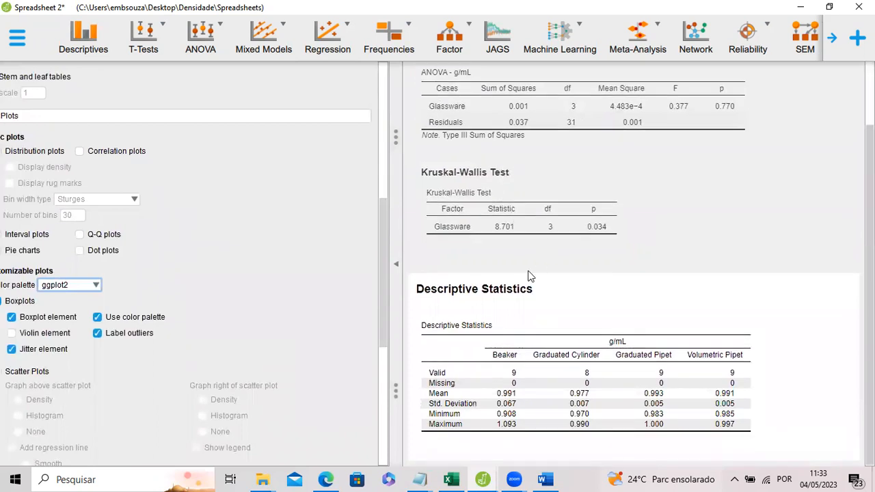
scroll(538, 273, "up", 1)
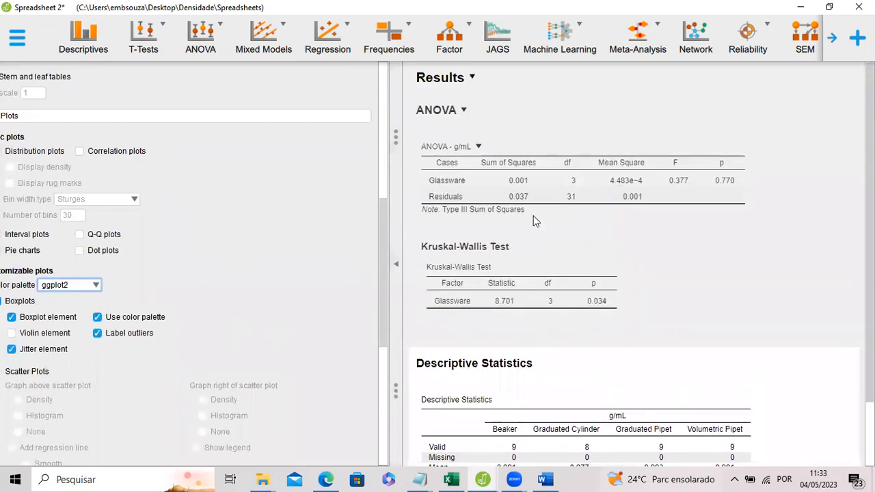
scroll(539, 253, "down", 1)
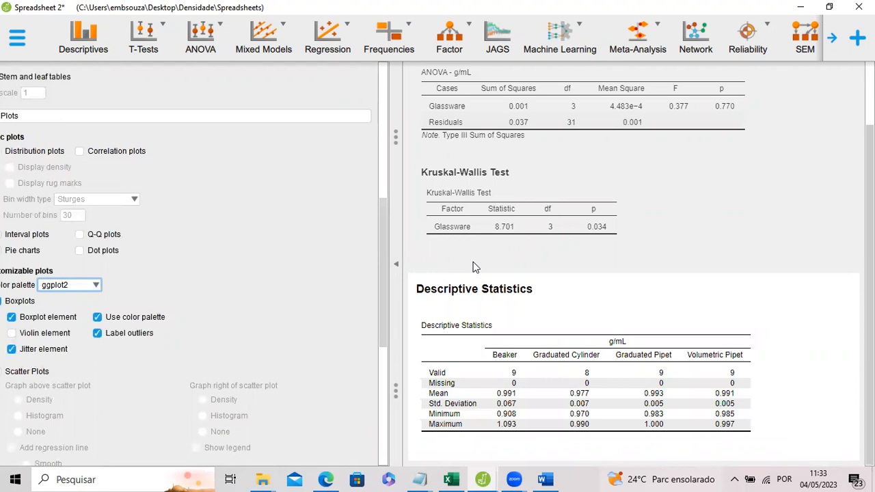
Create a classical ANOVA with g/mL as the dependent variable and Glassware as the fixed factor.
left_click(204, 57)
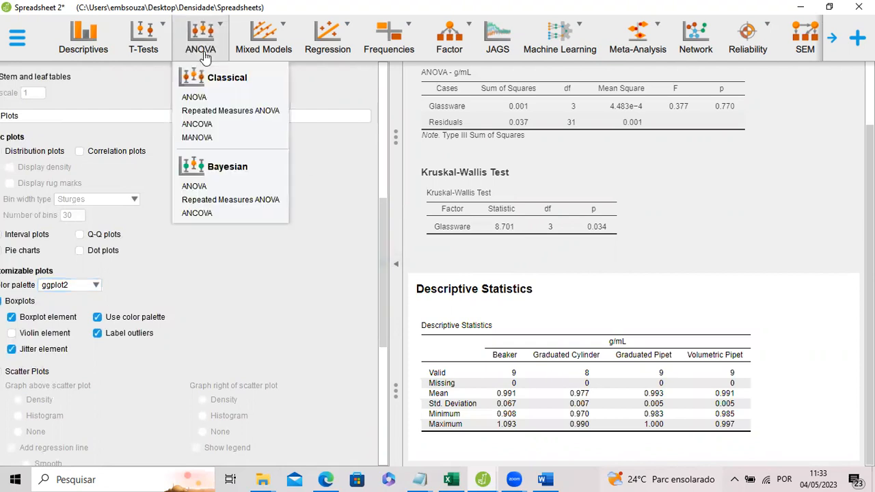
left_click(195, 97)
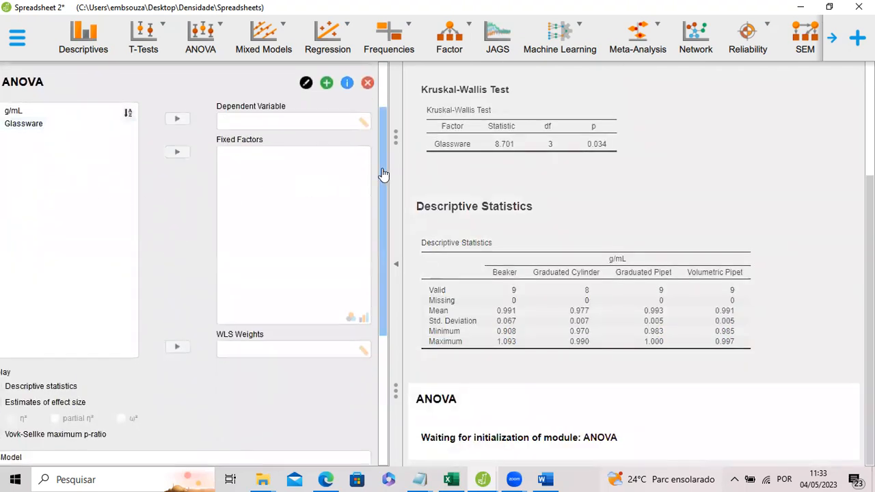
left_click_drag(401, 168, 453, 172)
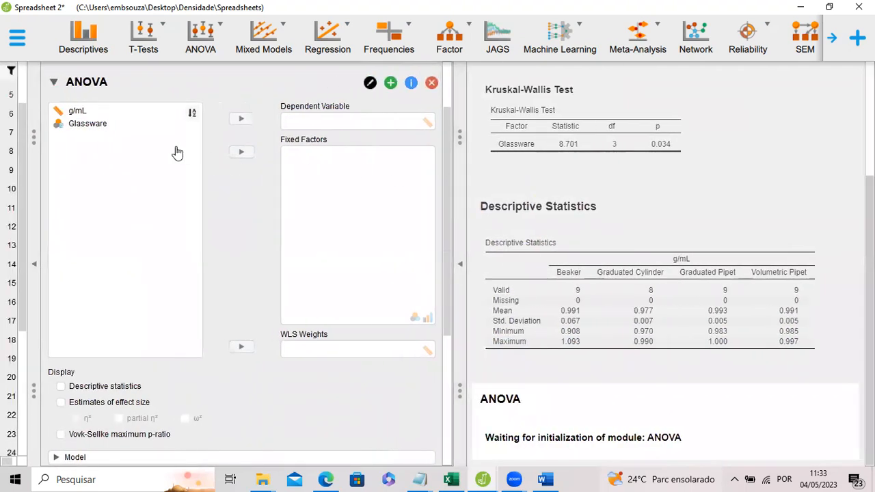
left_click(97, 115)
left_click(240, 122)
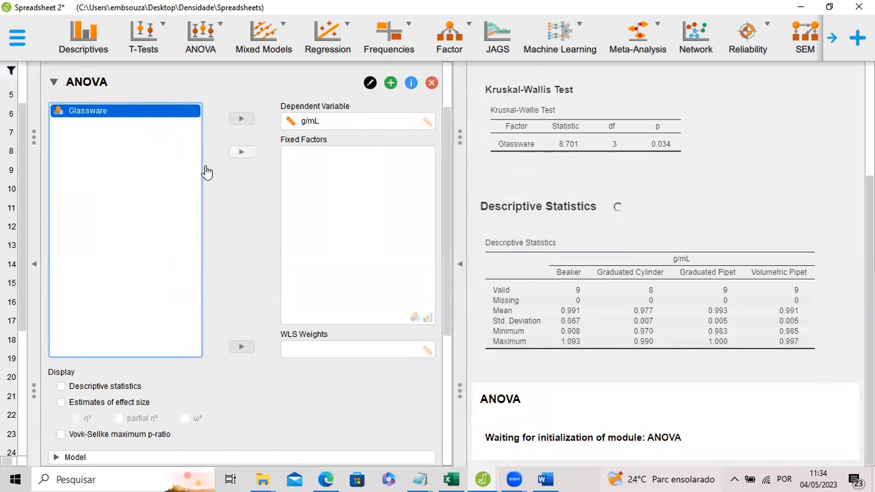
left_click(240, 153)
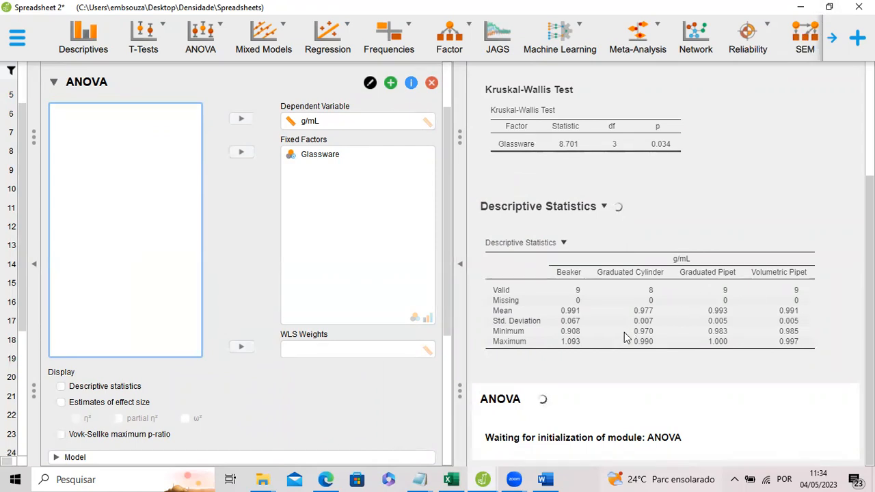
Enable the homogeneity tests in the assumption checks of the g/mL ANOVA.
scroll(621, 205, "down", 3)
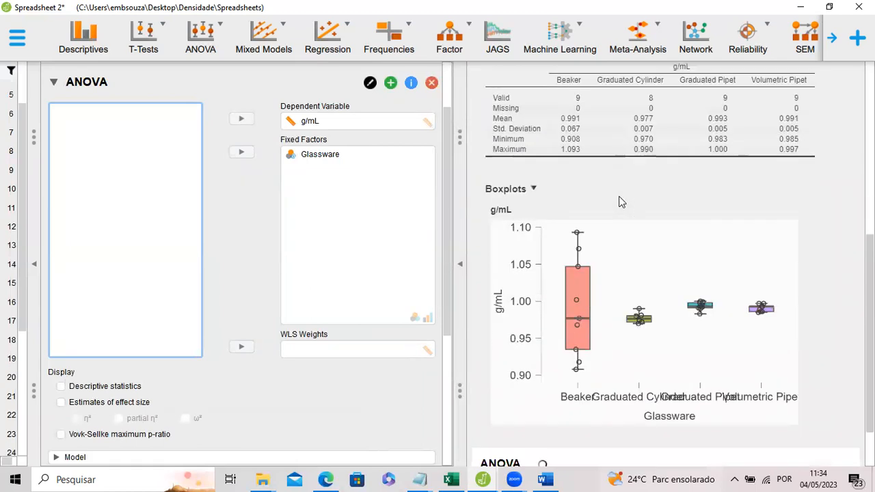
scroll(619, 212, "down", 1)
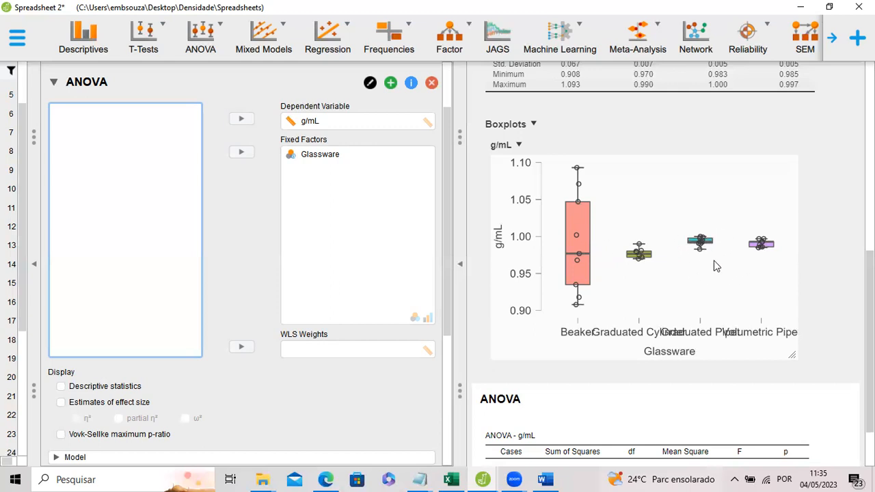
scroll(684, 230, "down", 2)
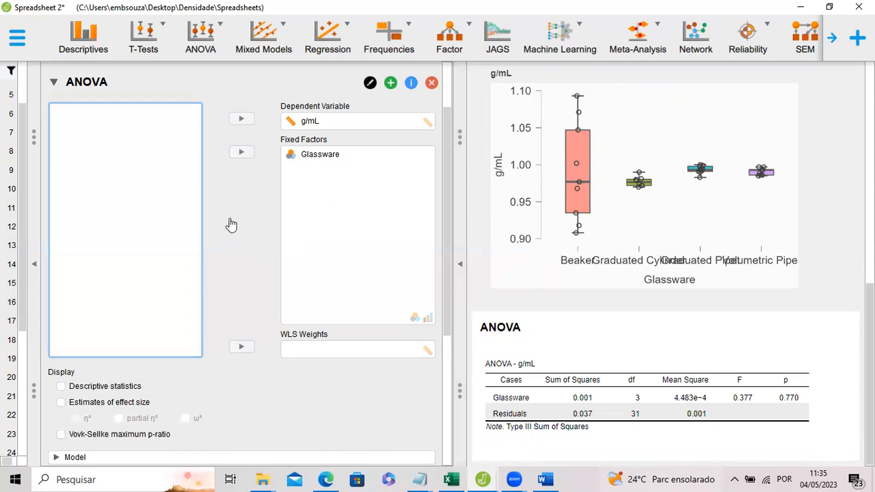
scroll(156, 312, "down", 1)
scroll(145, 297, "down", 2)
scroll(145, 298, "down", 5)
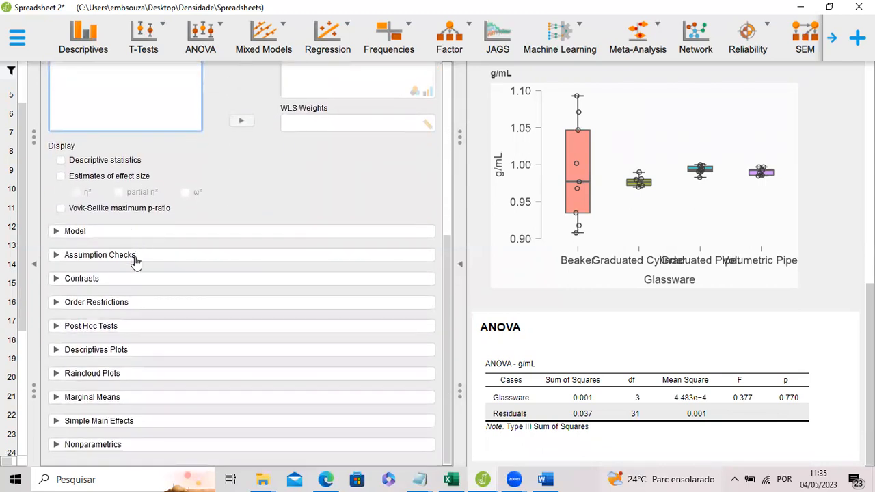
left_click(101, 258)
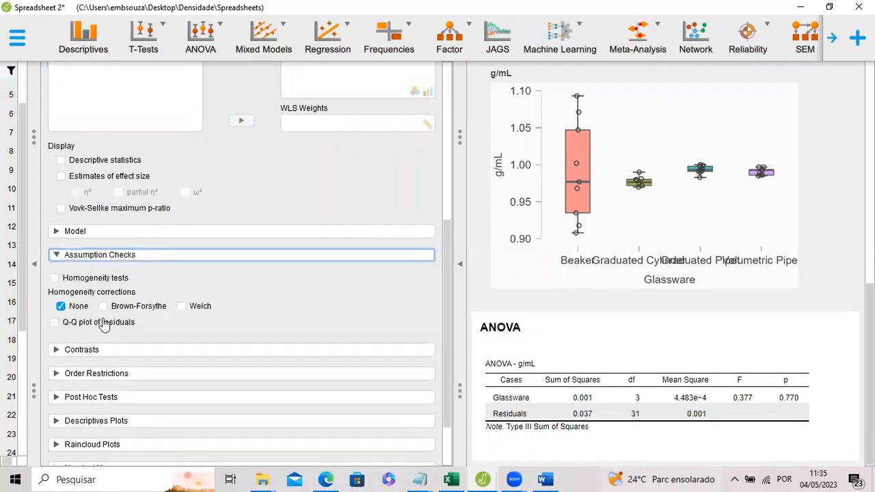
left_click(54, 279)
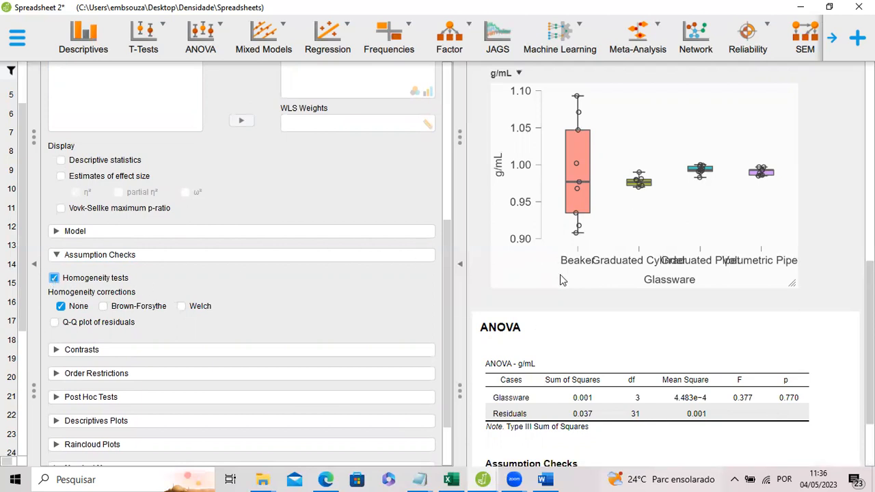
scroll(560, 275, "down", 2)
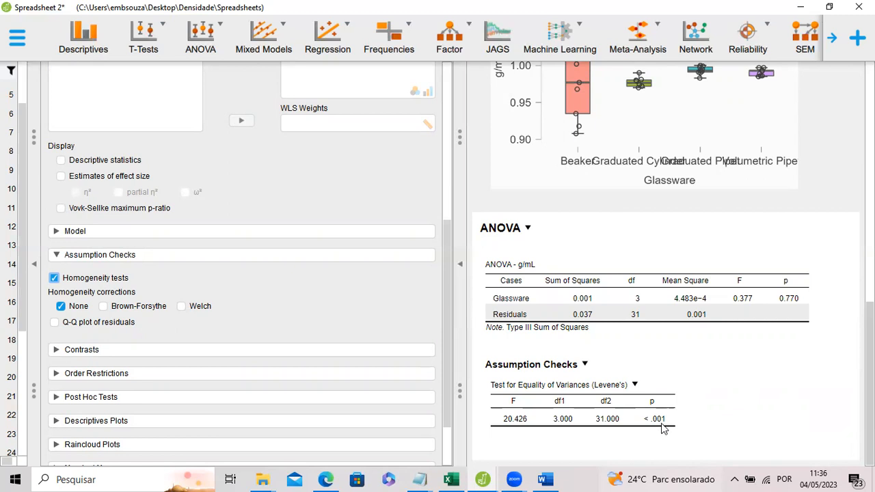
Add the Welch homogeneity correction to the ANOVA and check its full row in the results table.
scroll(662, 310, "up", 1)
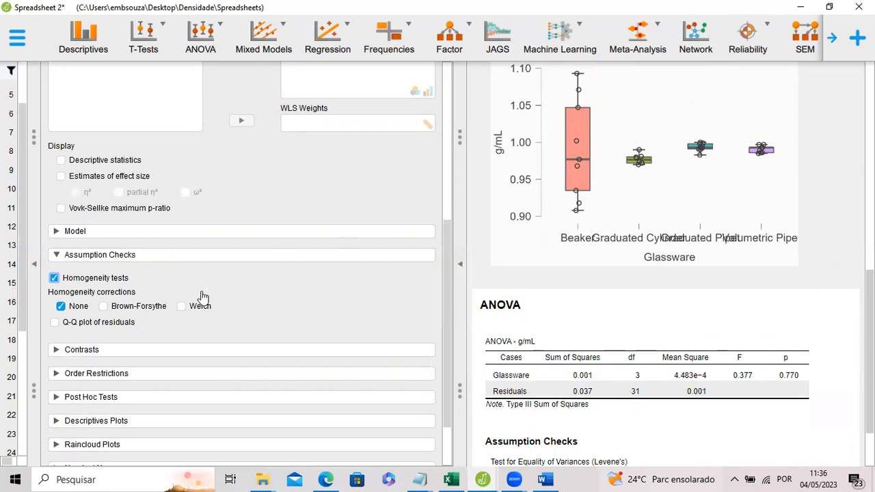
left_click(182, 307)
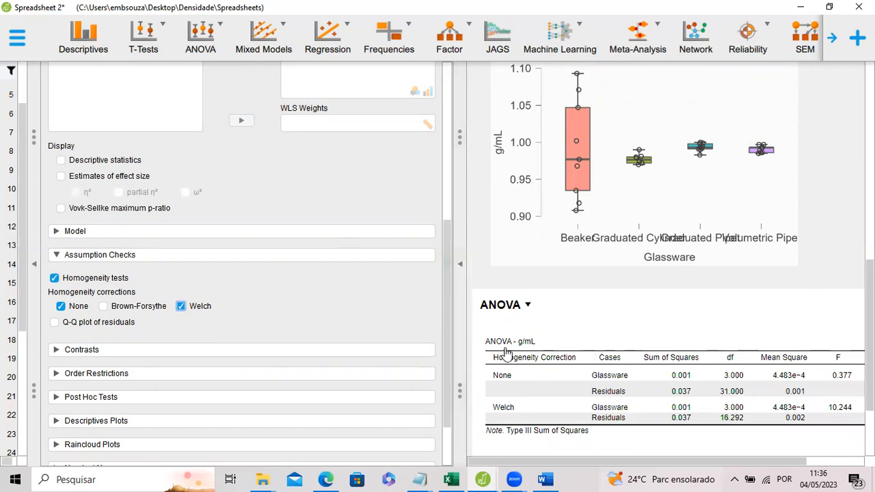
left_click_drag(629, 463, 755, 441)
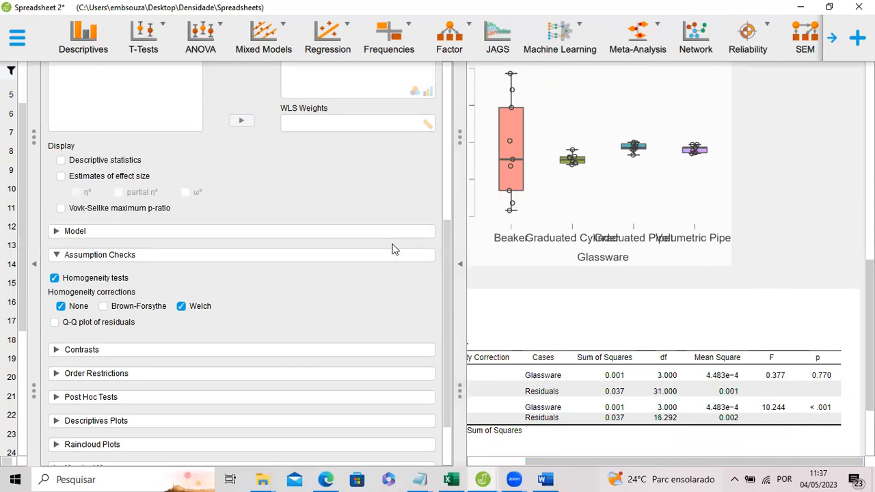
left_click(490, 462)
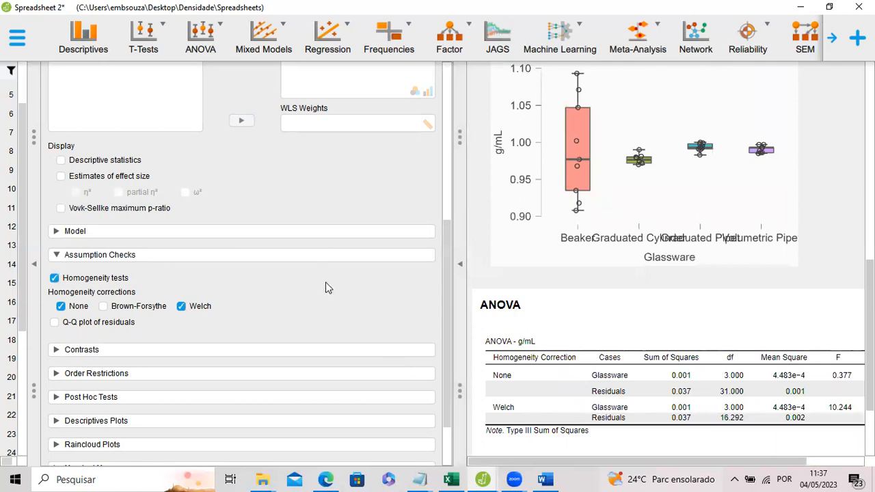
Add a nonparametric Kruskal-Wallis test to the ANOVA with Glassware as the factor.
scroll(294, 321, "down", 2)
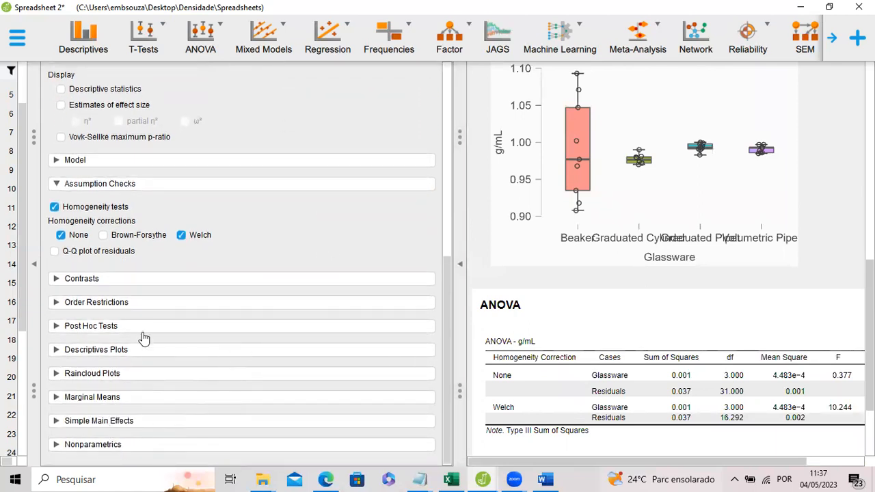
left_click(111, 445)
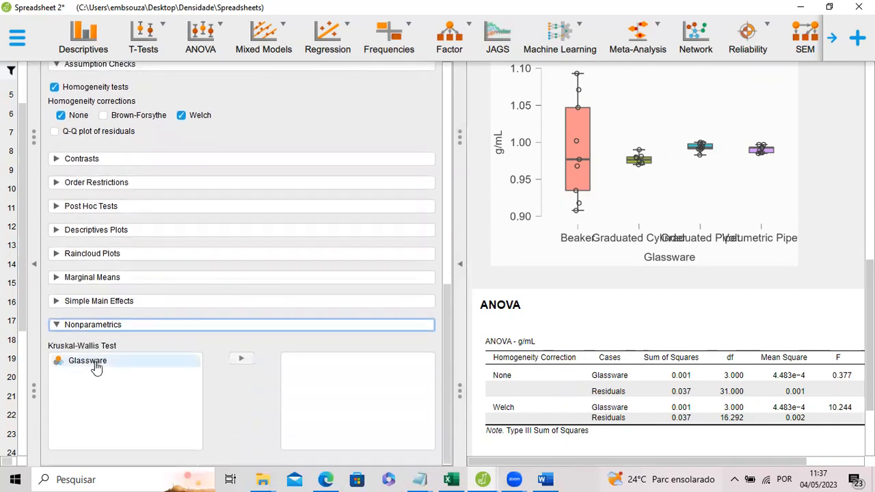
left_click(90, 362)
left_click(240, 361)
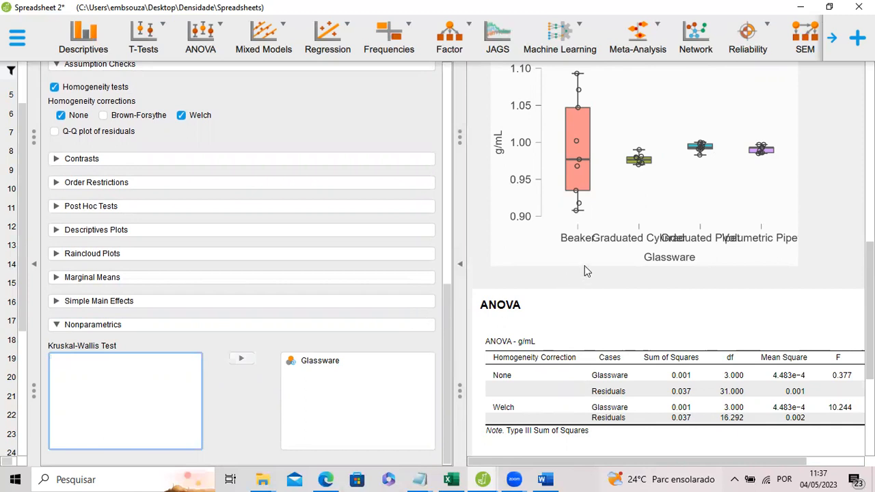
Examine the Levene's and Kruskal-Wallis test tables and compare them with the g/mL boxplots.
scroll(656, 273, "down", 3)
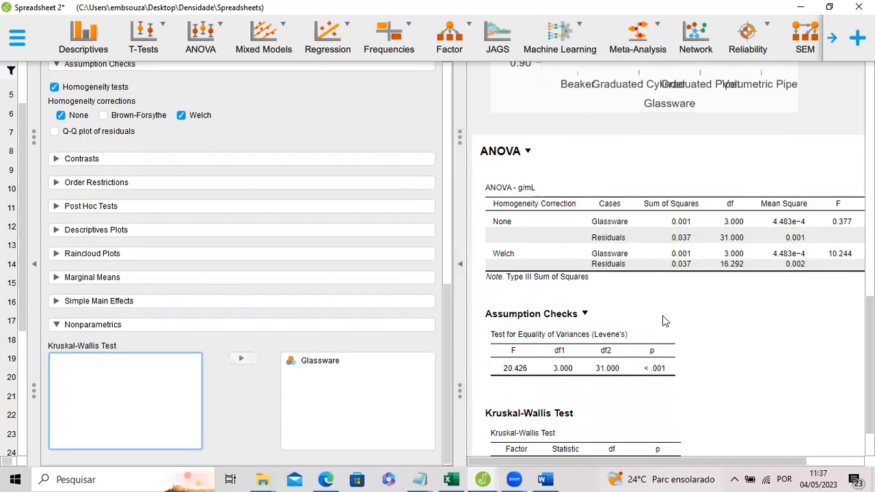
scroll(636, 287, "down", 1)
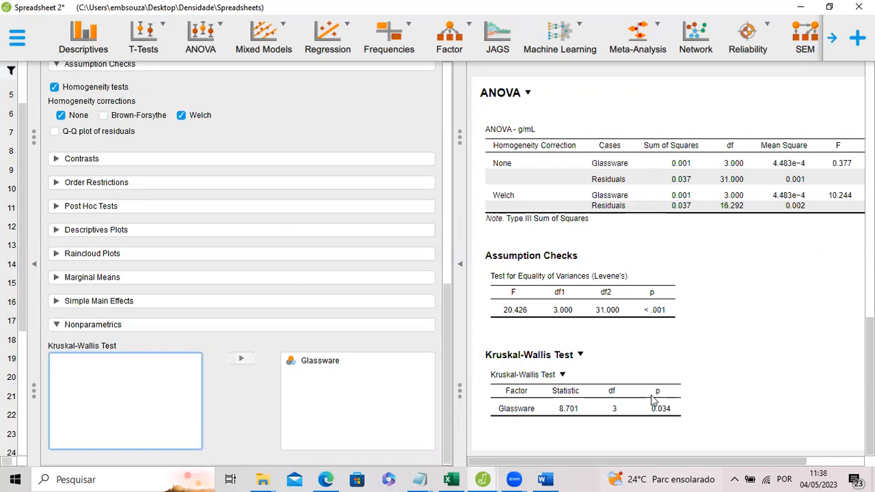
scroll(743, 307, "up", 5)
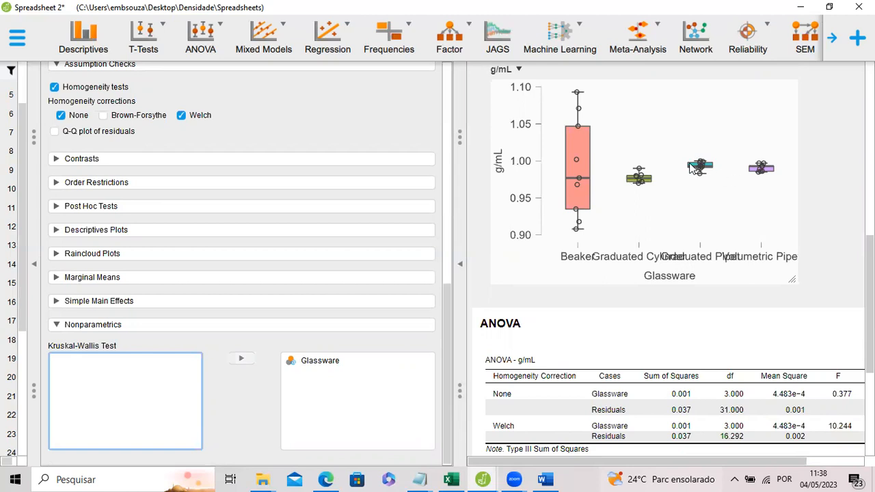
scroll(662, 201, "down", 1)
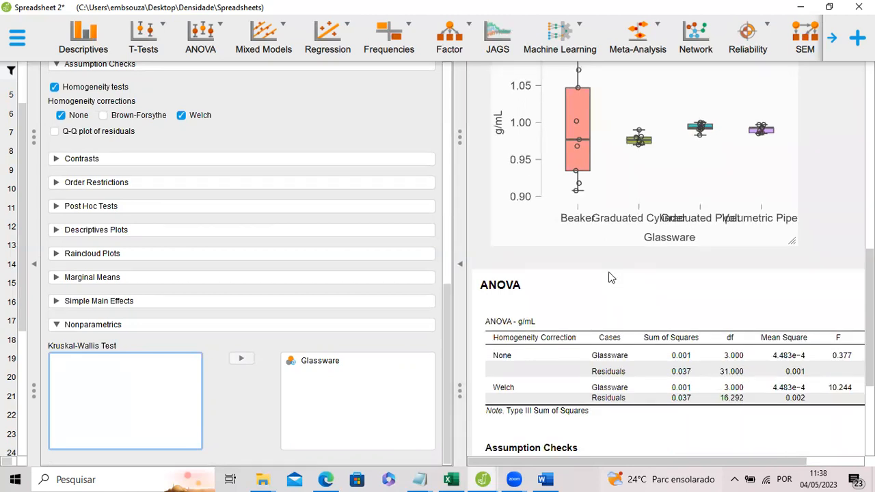
scroll(611, 277, "down", 2)
scroll(622, 287, "down", 3)
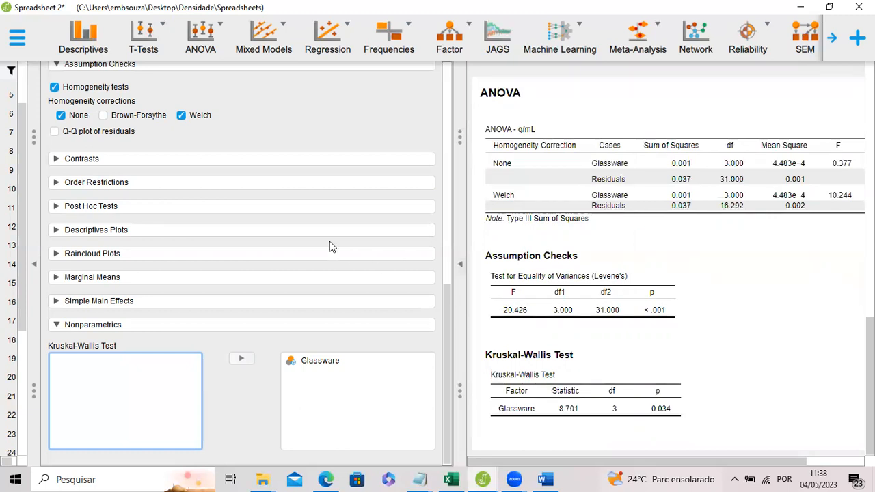
Add standard post hoc comparisons for Glassware with the Tukey correction and bring the whole comparison table into view.
left_click(114, 209)
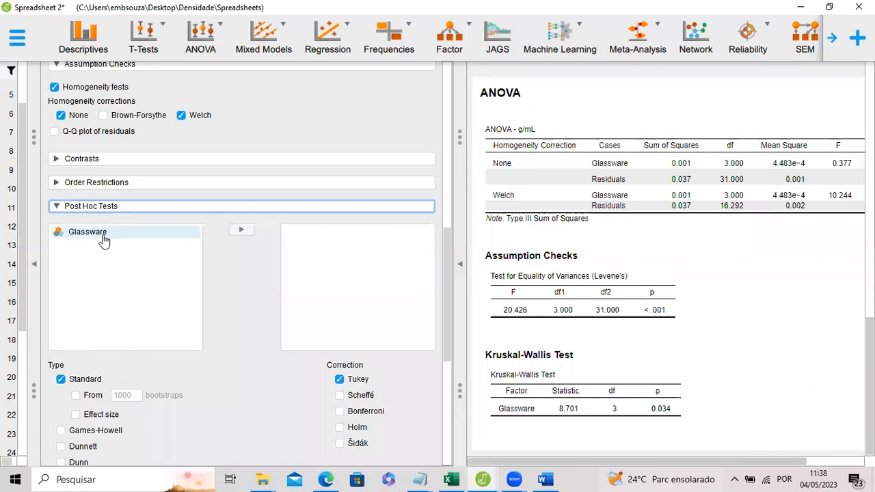
left_click(104, 236)
left_click(241, 229)
scroll(207, 215, "down", 4)
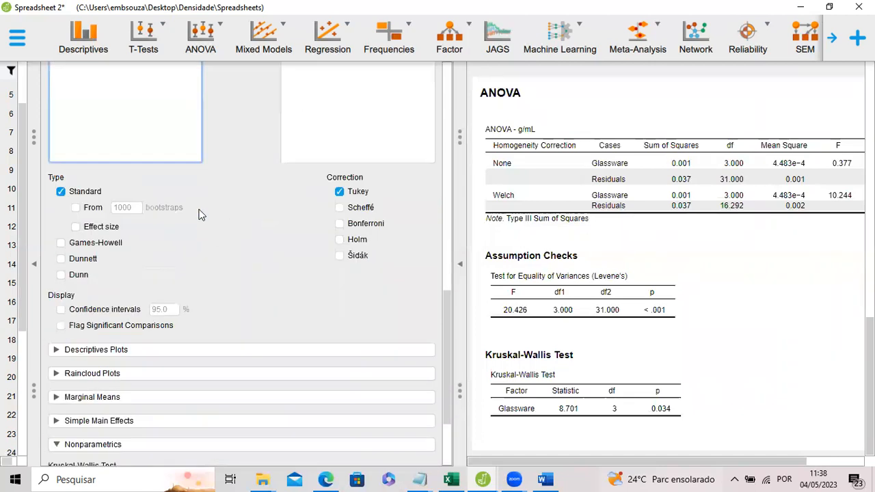
scroll(201, 211, "up", 7)
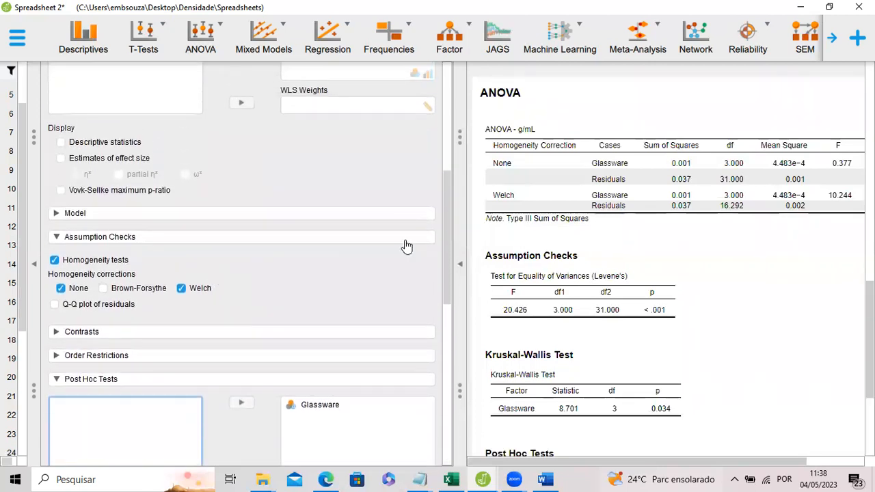
left_click_drag(447, 248, 451, 332)
scroll(578, 295, "down", 3)
scroll(579, 296, "down", 1)
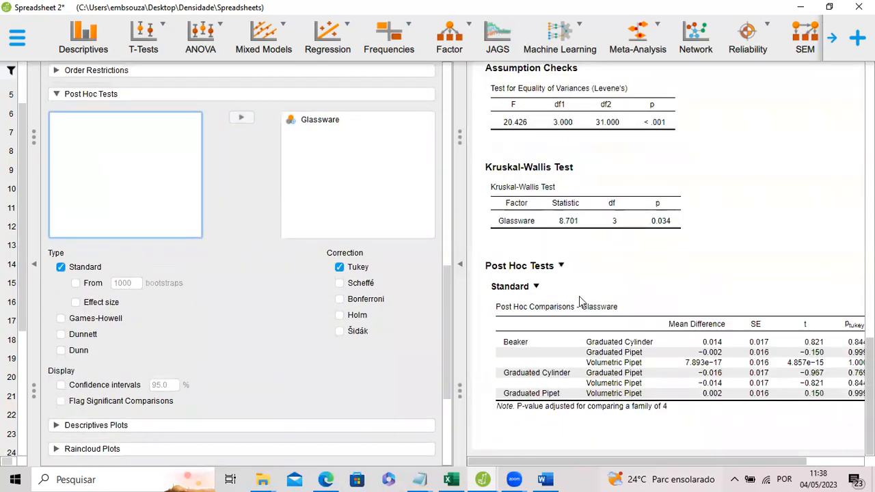
left_click_drag(631, 465, 651, 467)
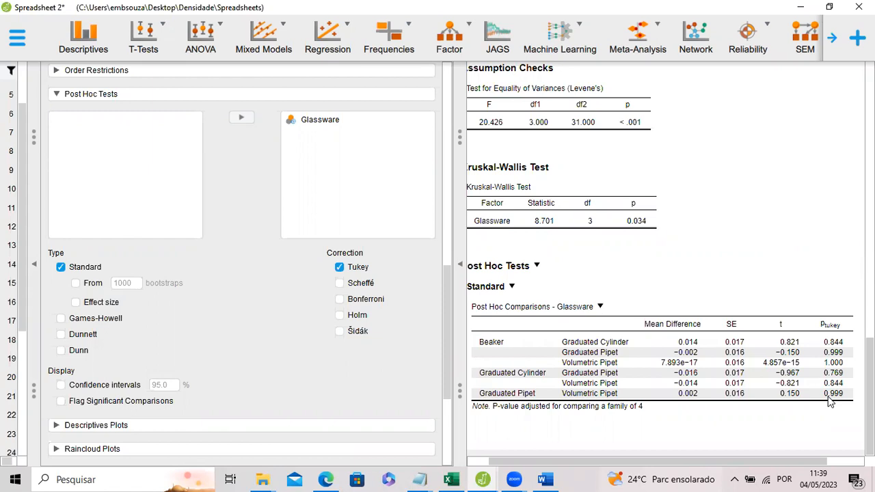
Enable the Dunnett and Dunn post hoc tests for Glassware.
left_click(61, 335)
left_click(60, 351)
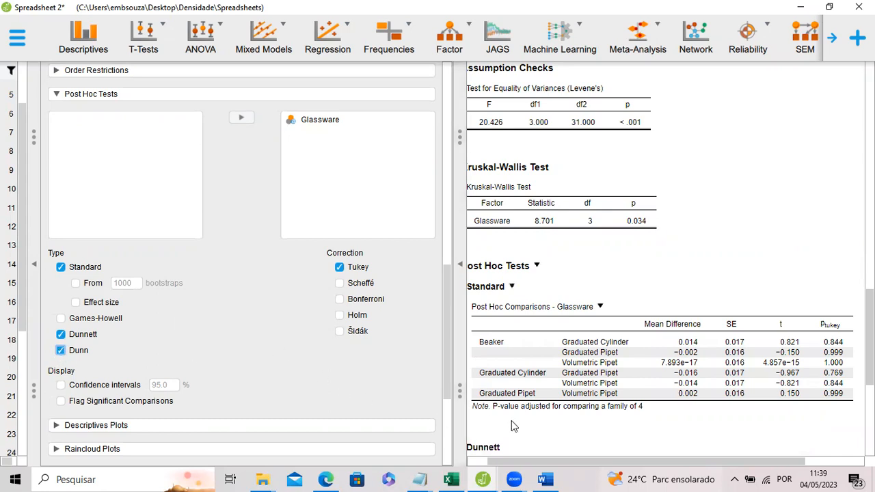
left_click_drag(541, 465, 566, 468)
scroll(576, 231, "down", 3)
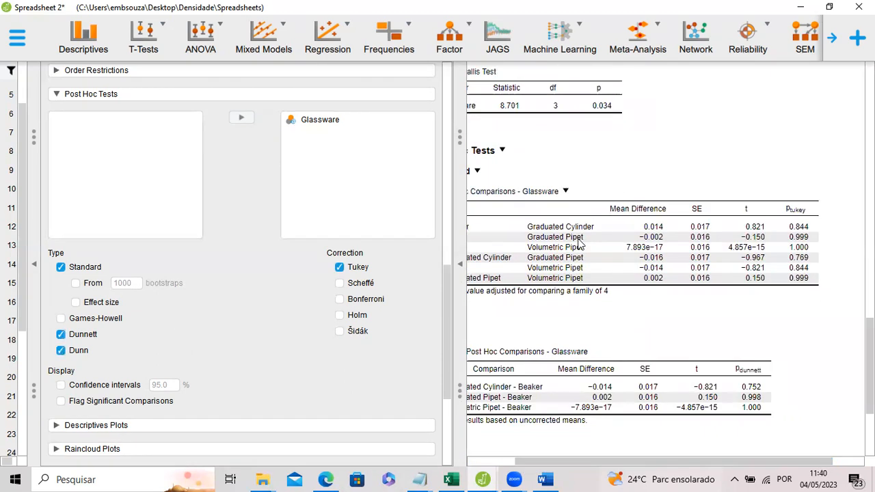
Examine the Tukey, Dunnett and Dunn comparison tables, and review the boxplots, descriptive statistics and earlier Kruskal-Wallis results.
scroll(615, 311, "down", 1)
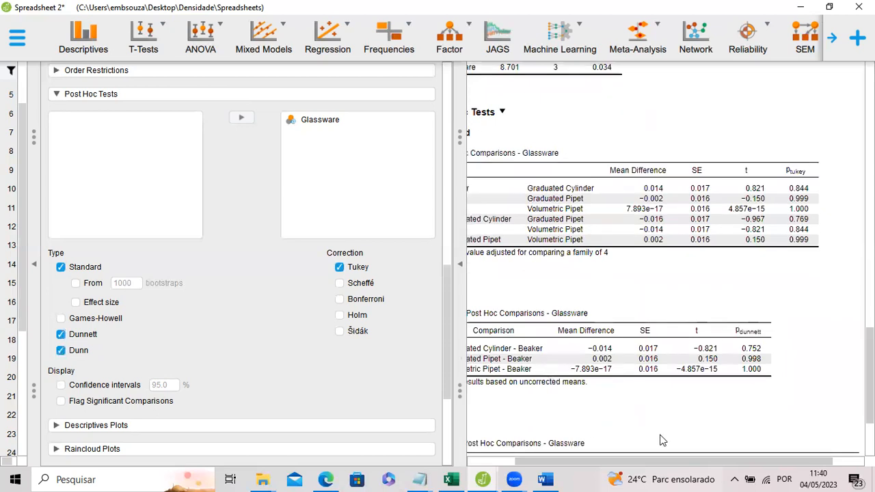
left_click_drag(658, 464, 627, 462)
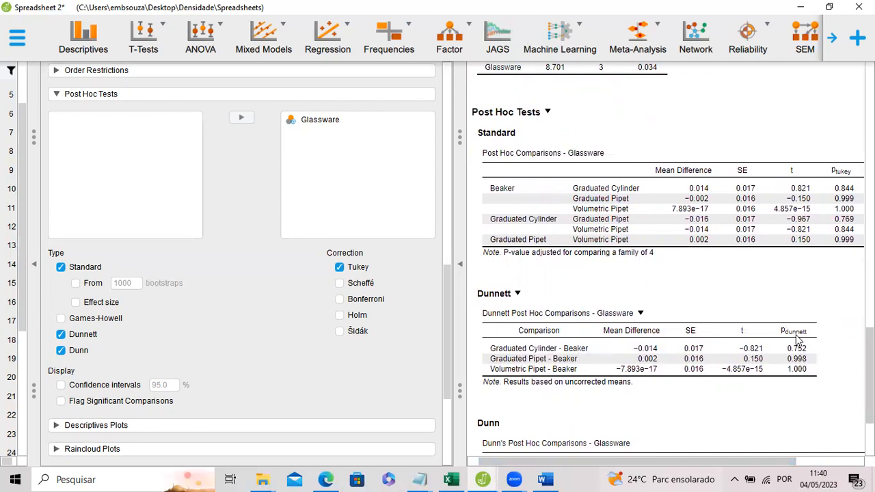
scroll(767, 318, "down", 2)
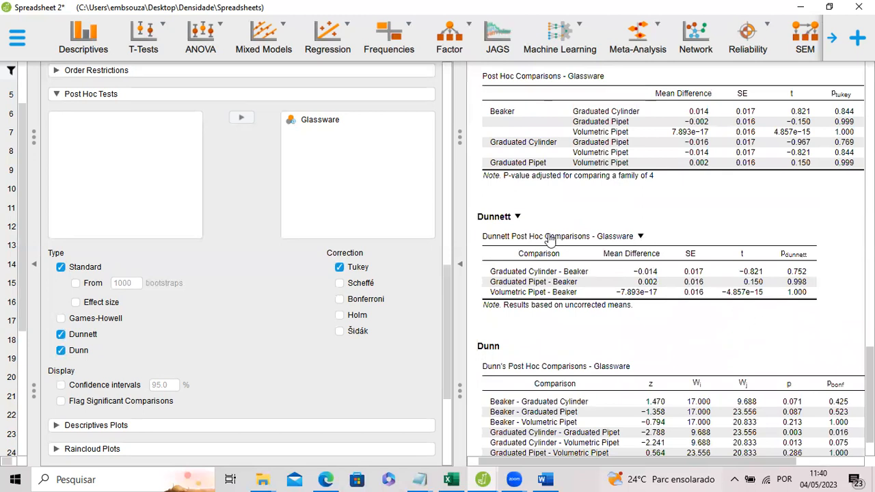
scroll(554, 243, "down", 1)
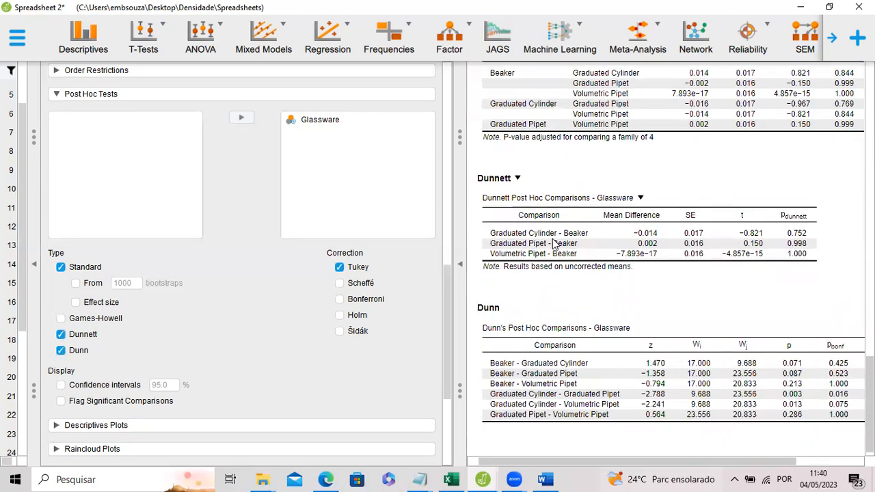
scroll(655, 309, "down", 1)
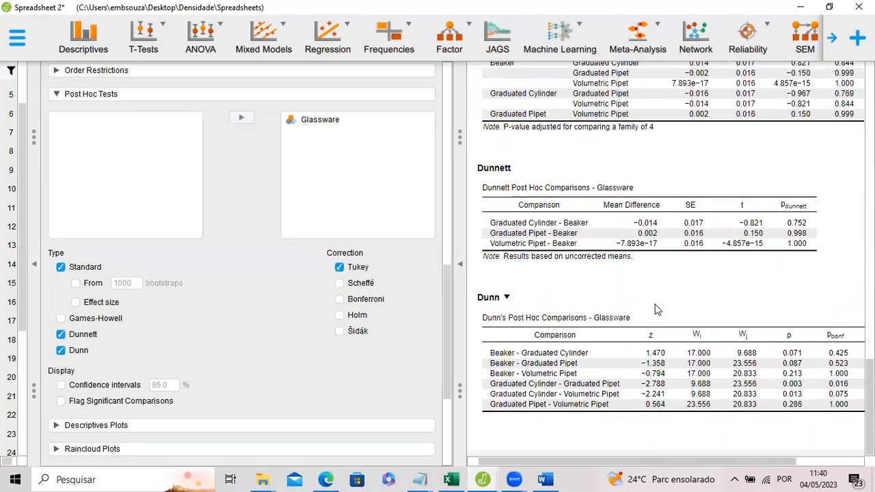
mouse_move(697, 462)
left_mouse_down()
mouse_move(758, 464)
mouse_move(702, 463)
left_mouse_up()
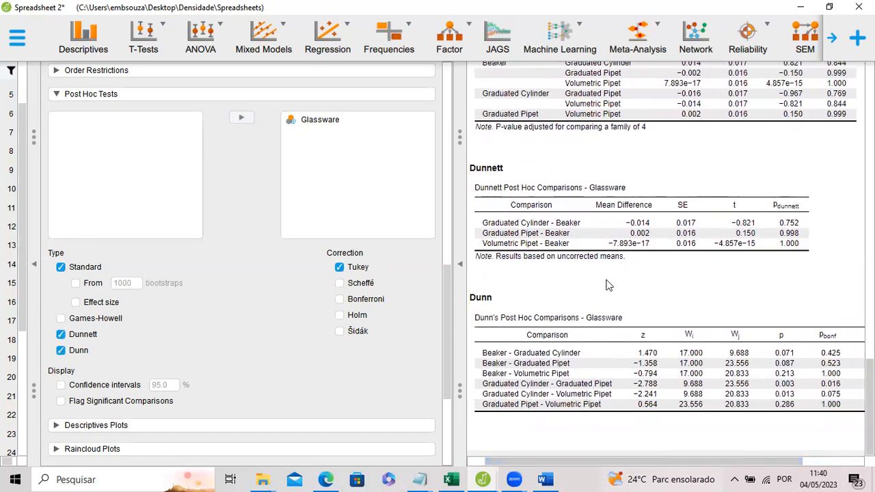
scroll(605, 297, "up", 1)
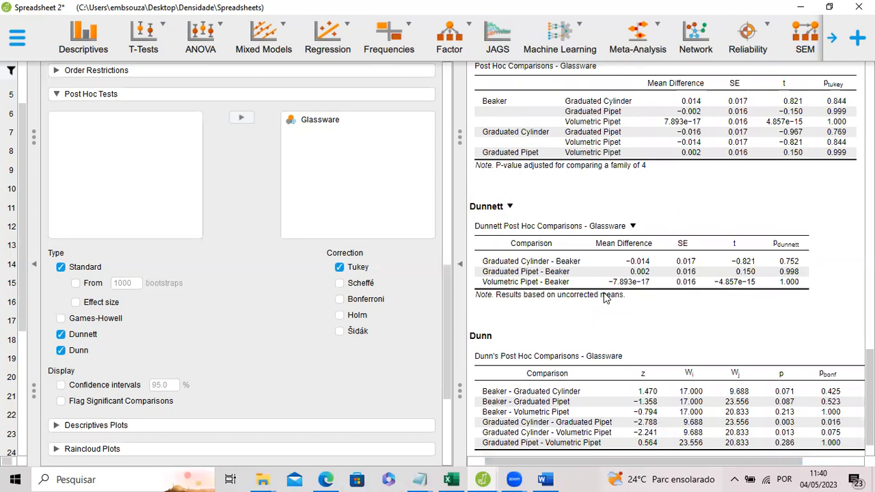
scroll(640, 267, "up", 15)
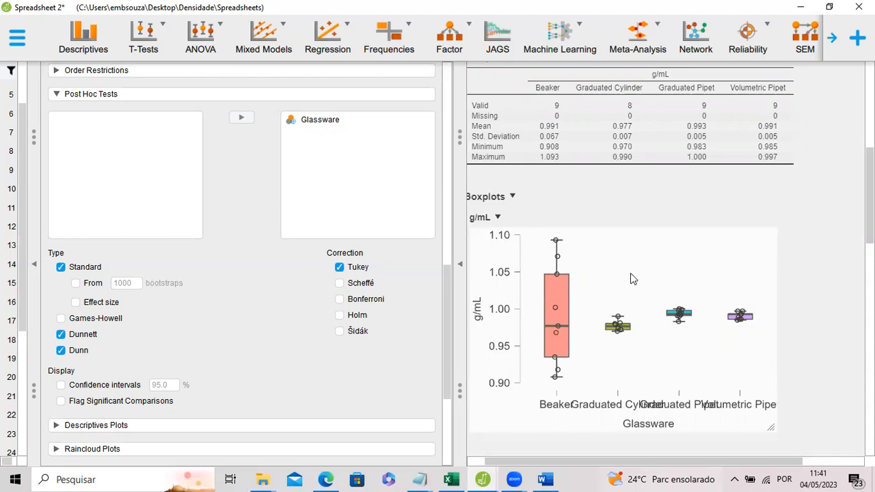
scroll(594, 270, "up", 2)
scroll(593, 270, "up", 7)
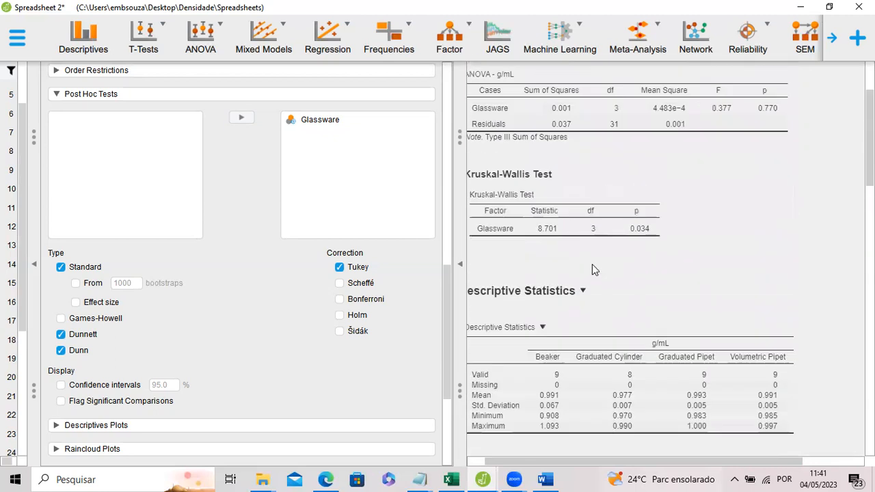
Compare the outlier-free g/mL boxplots and the Welch ANOVA, Levene's and Kruskal-Wallis results with the Tukey, Dunnett and Dunn post hoc tables.
scroll(592, 270, "down", 11)
scroll(594, 269, "down", 12)
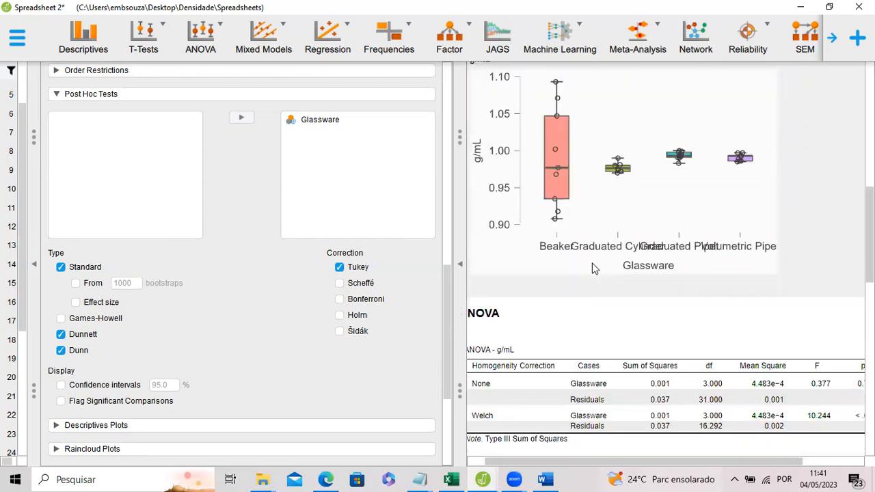
scroll(593, 269, "down", 8)
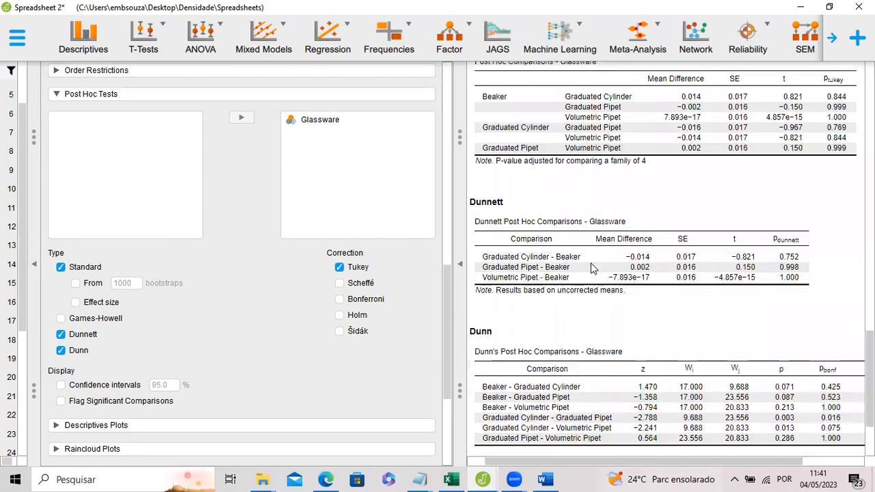
scroll(578, 264, "up", 1)
scroll(578, 263, "up", 8)
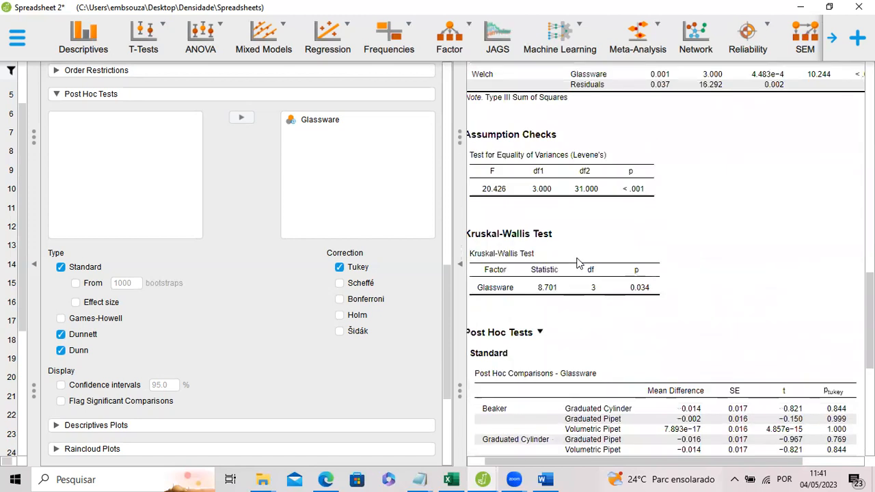
scroll(636, 299, "up", 1)
scroll(636, 299, "up", 1)
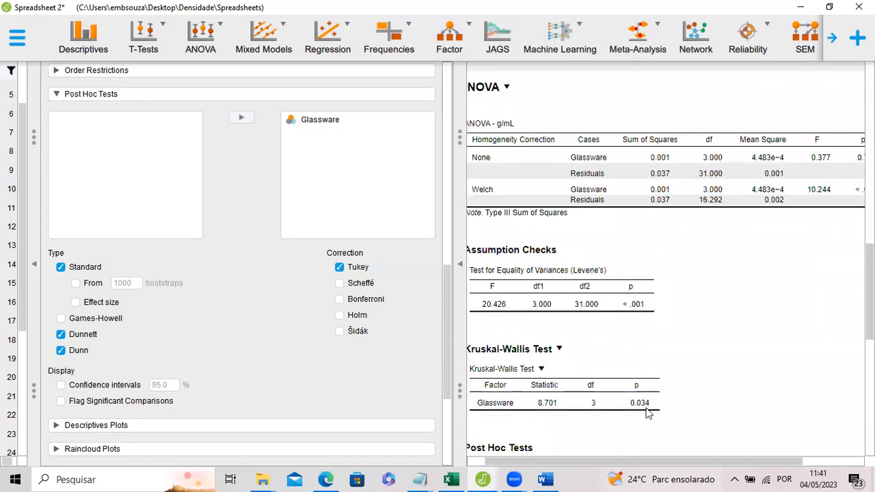
left_click_drag(622, 462, 604, 461)
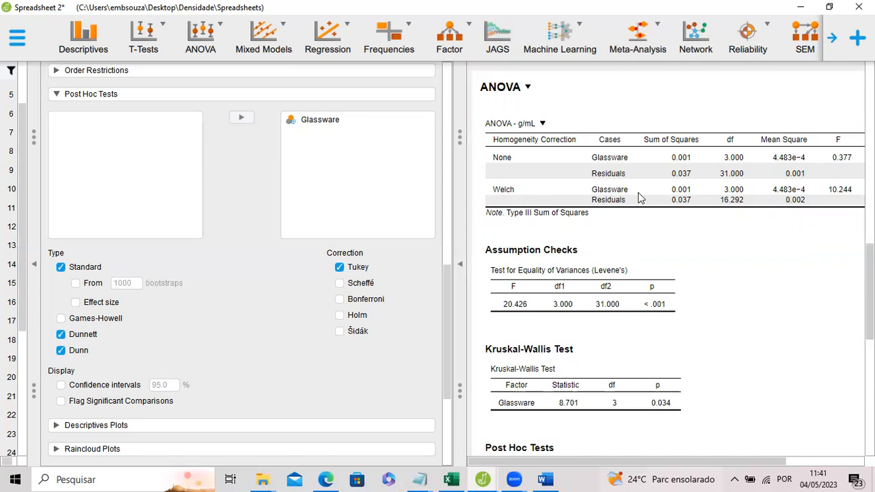
scroll(638, 219, "down", 10)
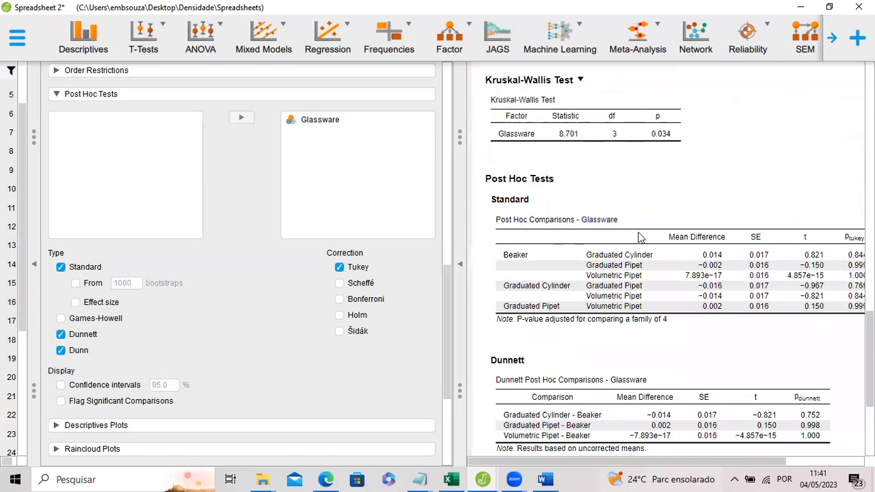
scroll(622, 289, "up", 5)
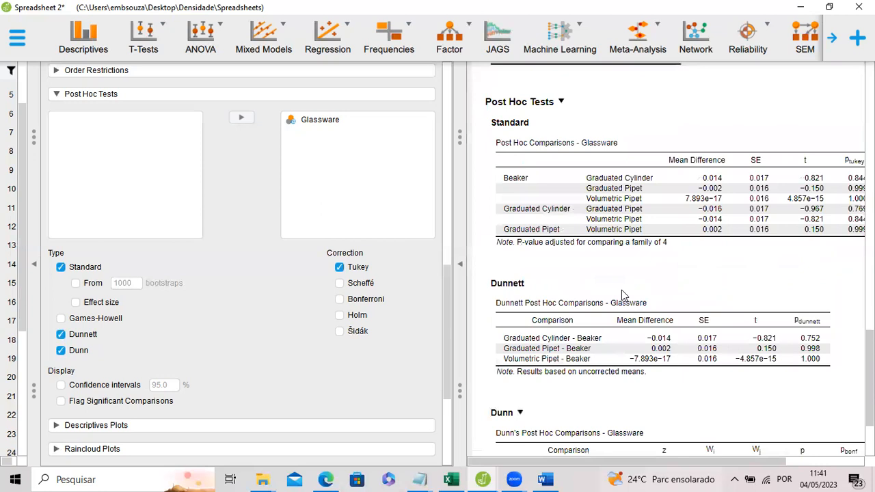